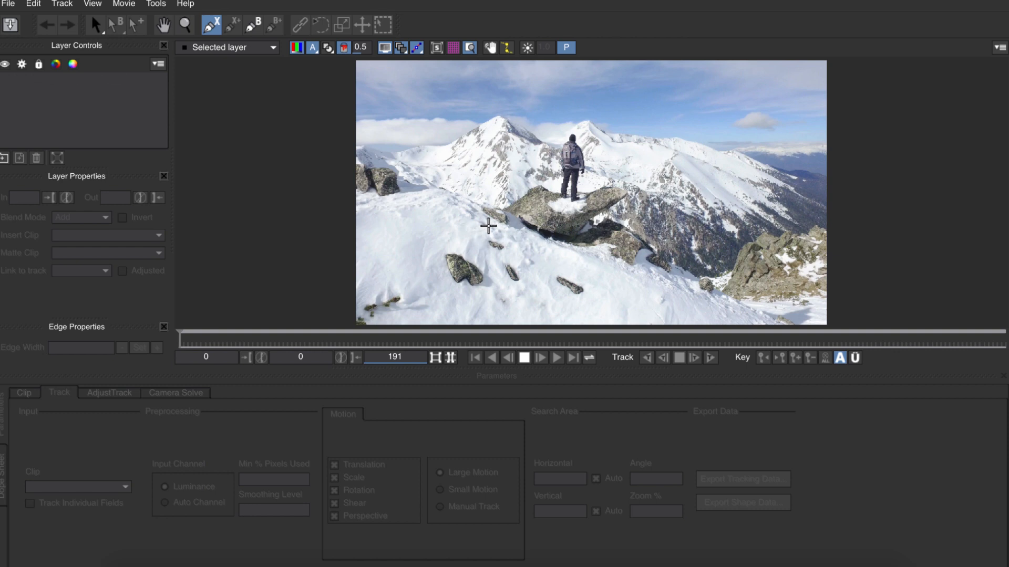
Step: Draw a closed X-spline shape around the group of small rocks on the foreground snow
click(614, 273)
click(583, 305)
drag(583, 307, 445, 300)
drag(435, 288, 421, 250)
right_click(420, 250)
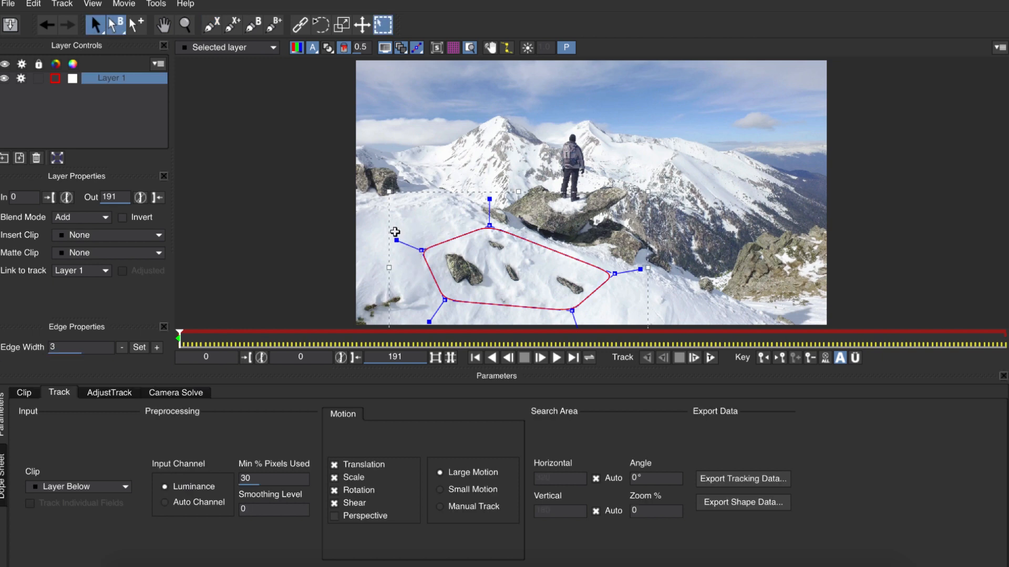
Step: Rename the new layer Front Rocks and enable Perspective in its tracked motion
double_click(116, 77)
text(Front Rocks)
key(Return)
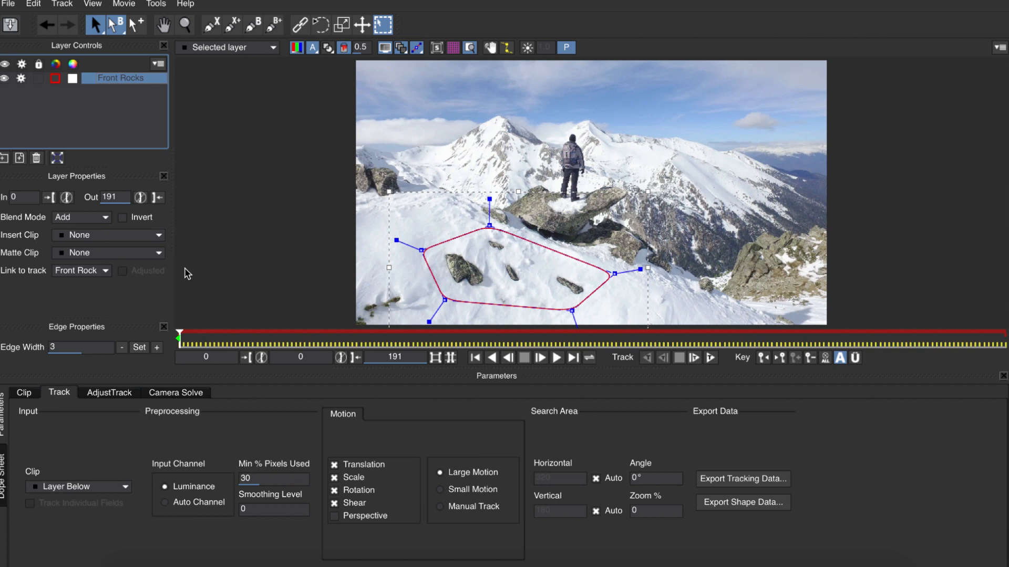
click(358, 517)
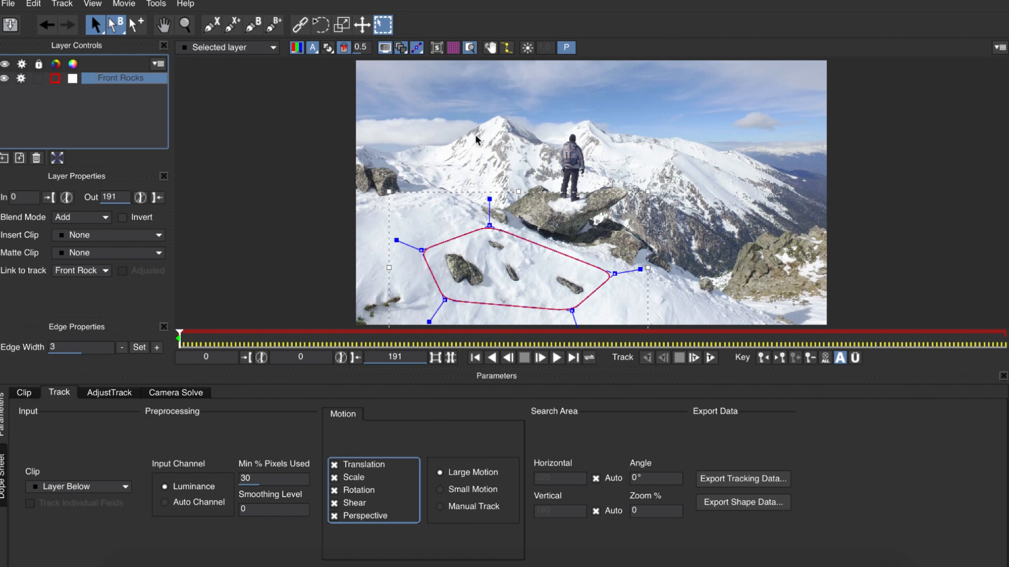
Step: Show the planar surface and grid, and fit the surface corners to the perspective of the snowy slope among the rocks
click(437, 48)
click(454, 48)
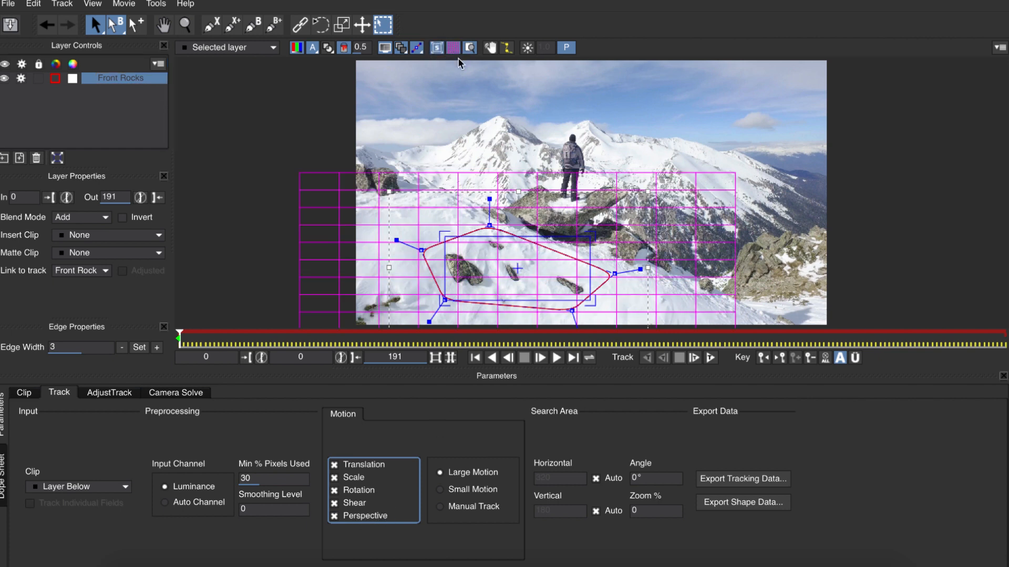
drag(445, 237, 496, 247)
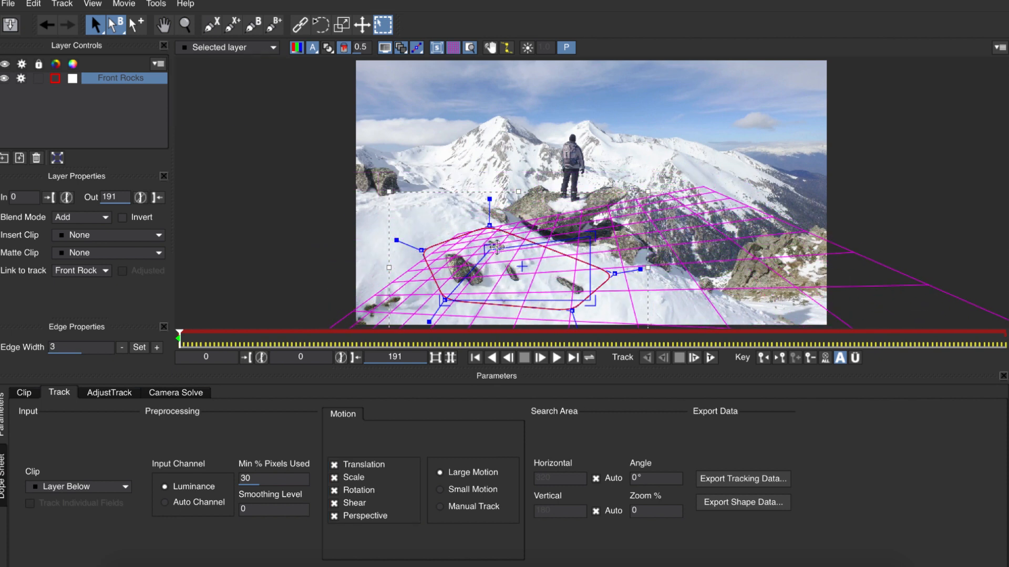
drag(588, 237, 522, 279)
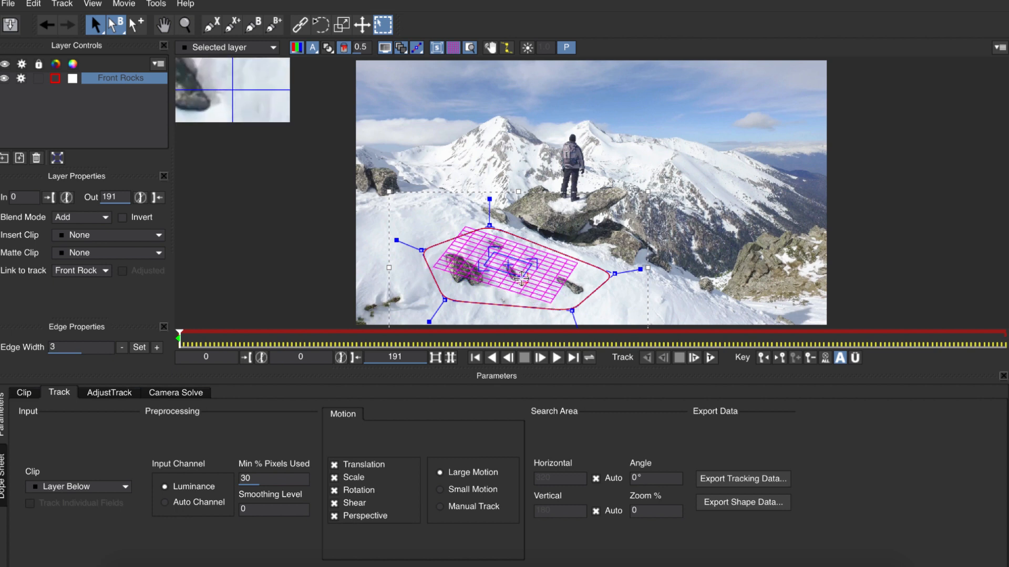
Step: Track the Front Rocks layer forward to the end of the clip, and deactivate its processing and lock it
click(708, 360)
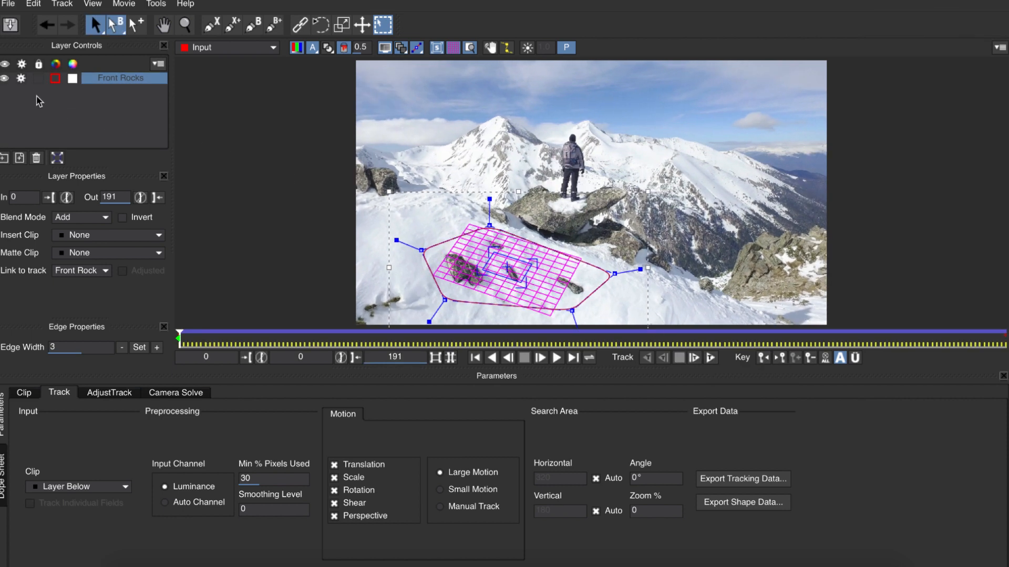
click(23, 82)
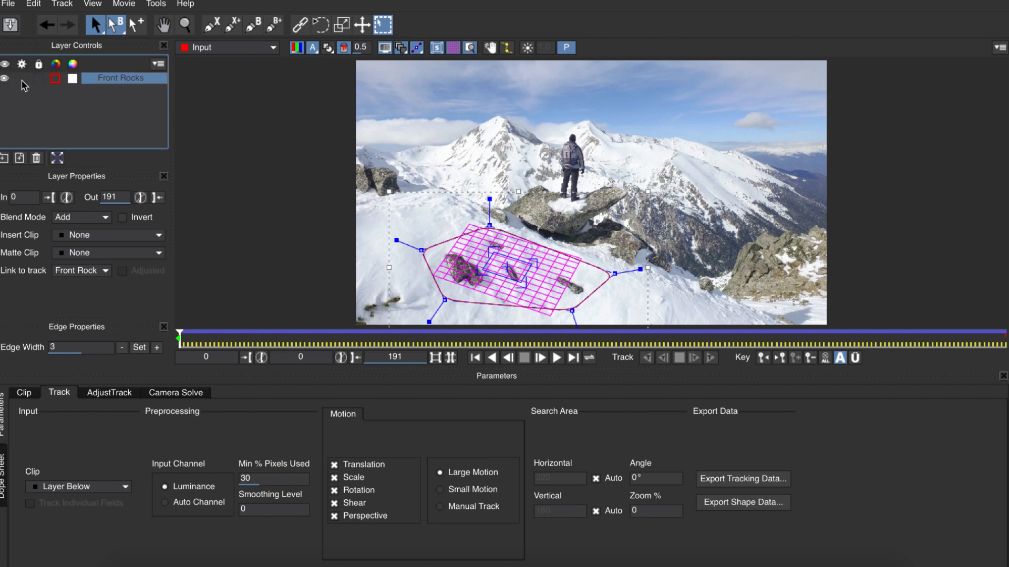
click(39, 80)
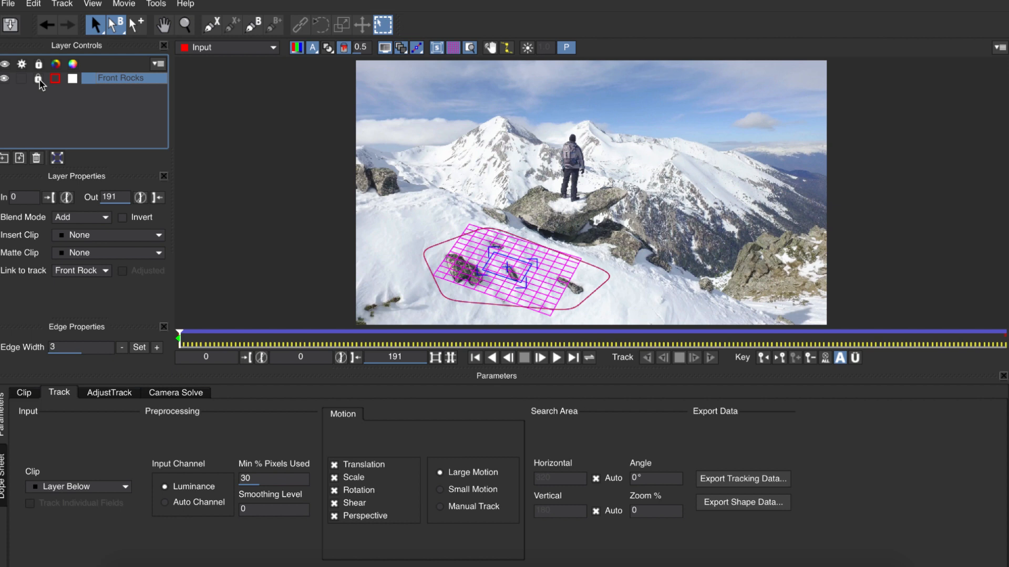
Step: Hide the planar surface and grid, and check the Front Rocks track by scrubbing to frame 49 and back to frame 0
key(space)
mouse_move(184, 340)
mouse_down()
mouse_move(473, 341)
mouse_move(176, 342)
mouse_up()
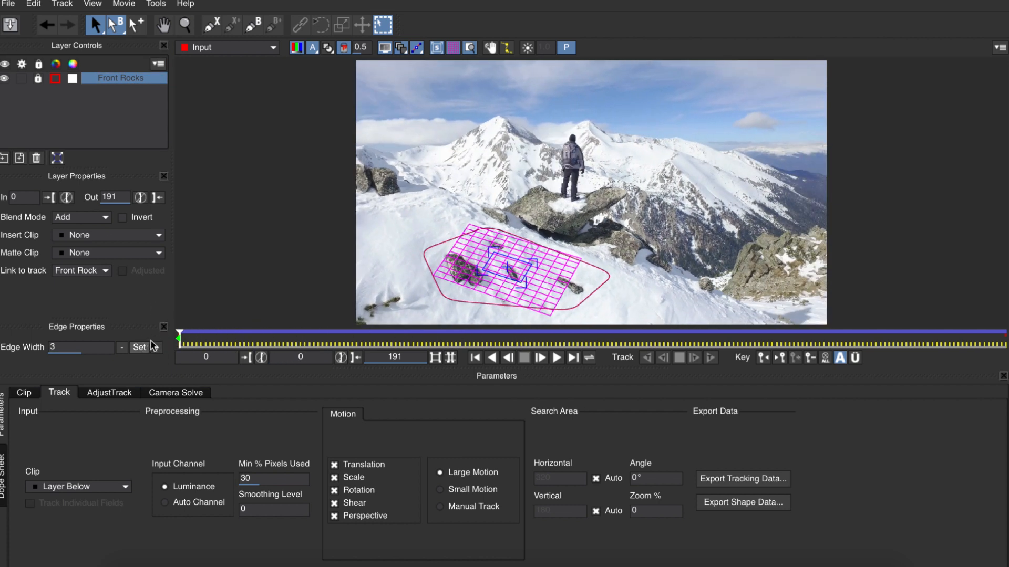
click(455, 48)
click(436, 48)
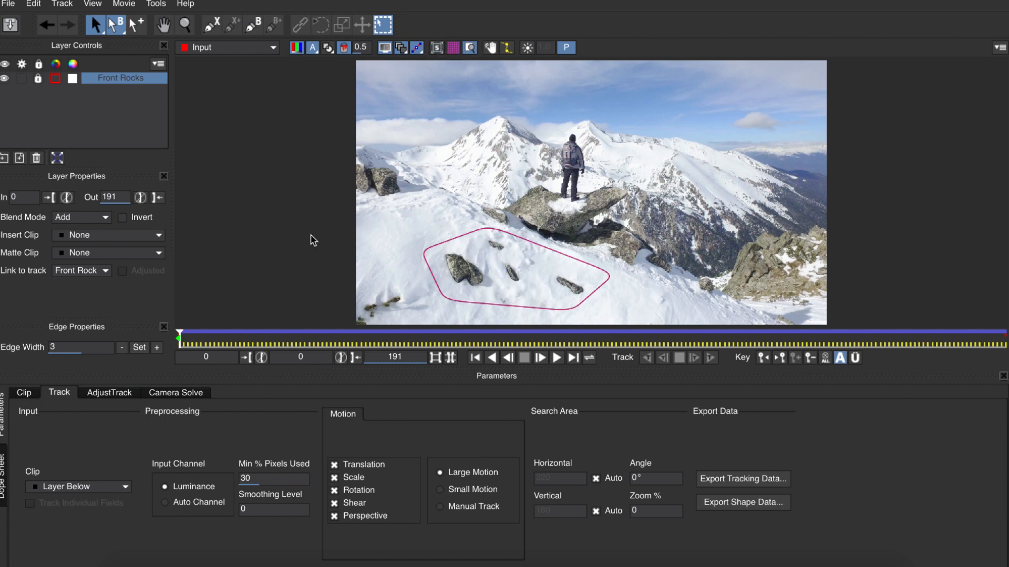
drag(183, 343, 391, 338)
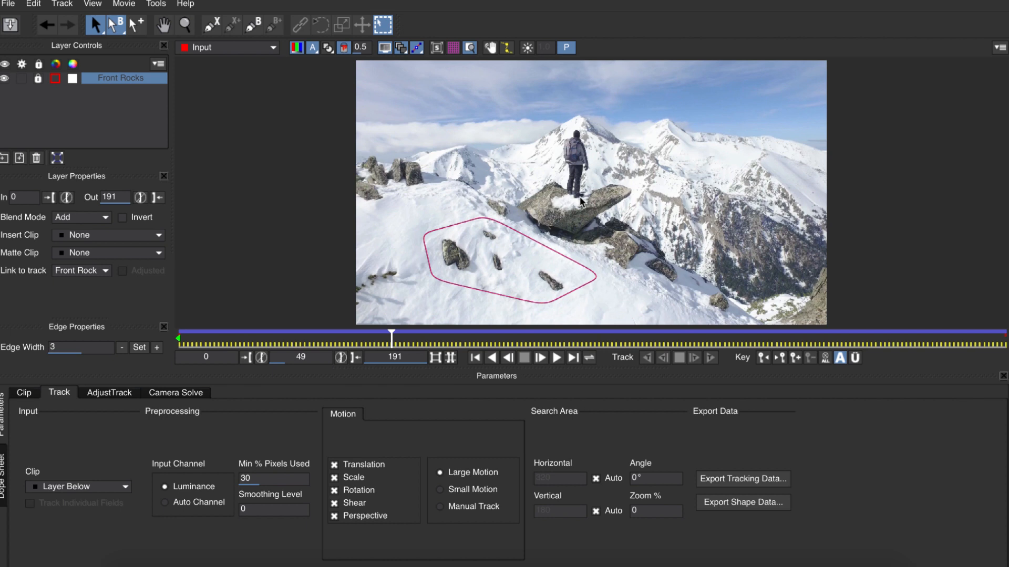
drag(392, 336, 178, 340)
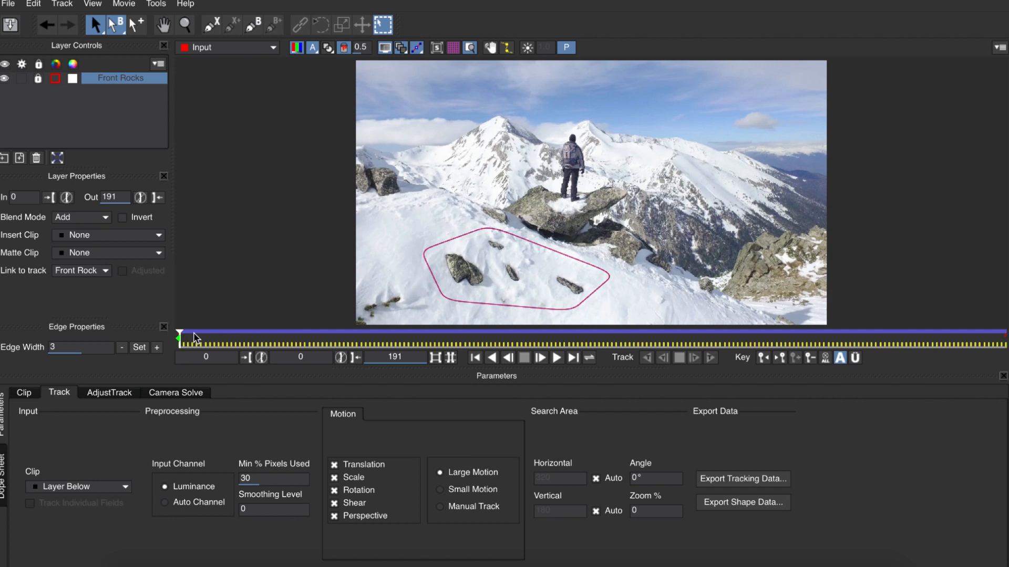
Step: Draw a closed X-spline shape closely around the man standing on the rock at frame 0
click(212, 25)
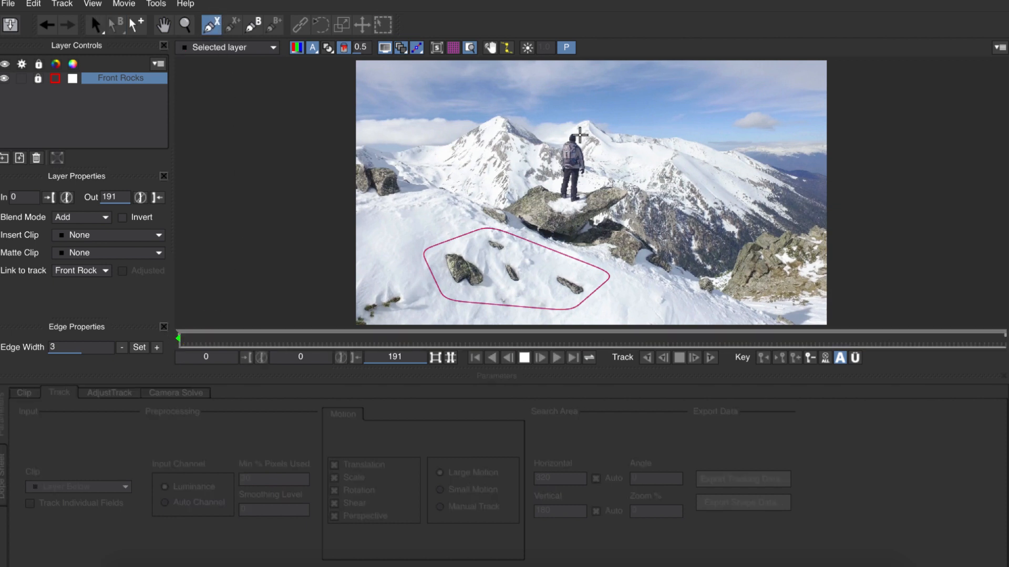
click(579, 133)
click(581, 143)
click(588, 157)
click(586, 176)
click(582, 188)
click(586, 203)
click(568, 204)
click(555, 187)
click(554, 198)
click(559, 182)
click(558, 170)
click(555, 151)
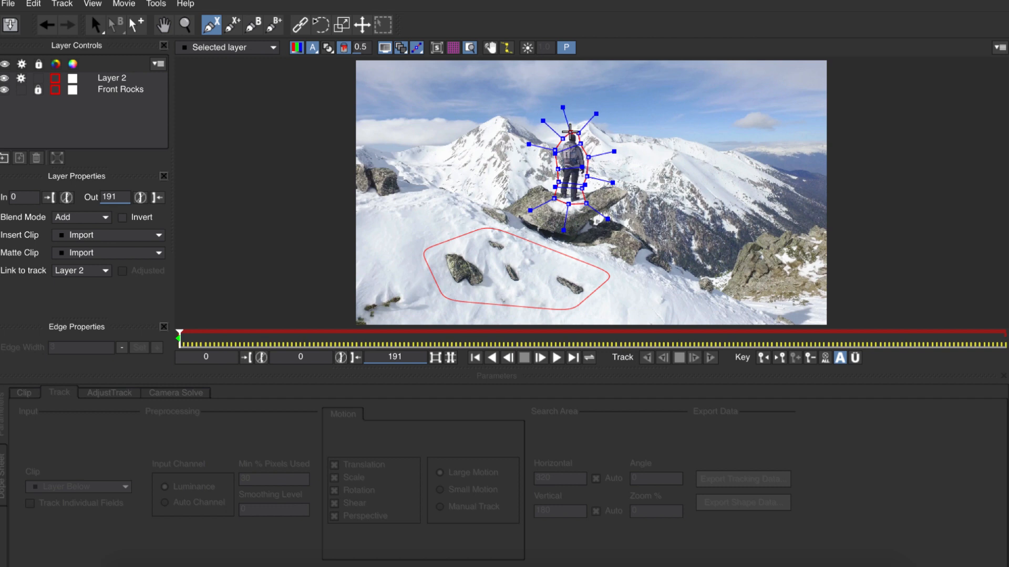
click(563, 137)
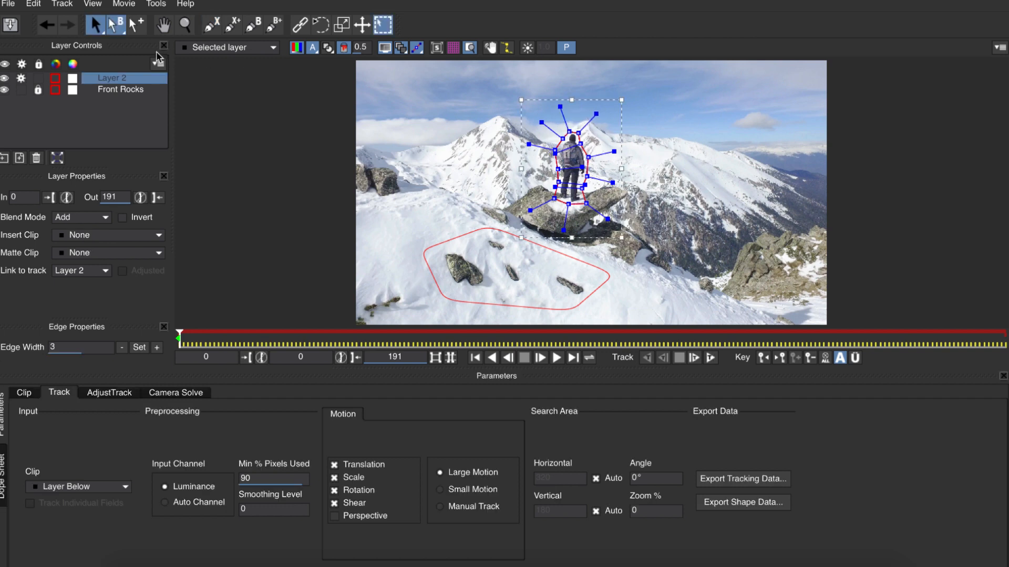
Step: Rename the new layer Man and move it below Front Rocks in the layer order
double_click(134, 78)
text(Man)
key(Return)
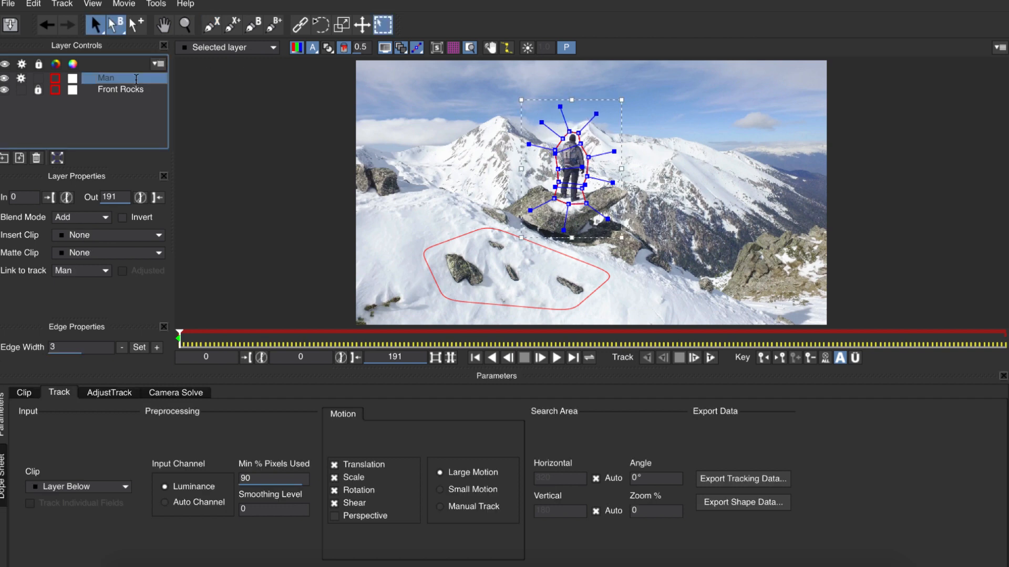
drag(135, 80, 140, 92)
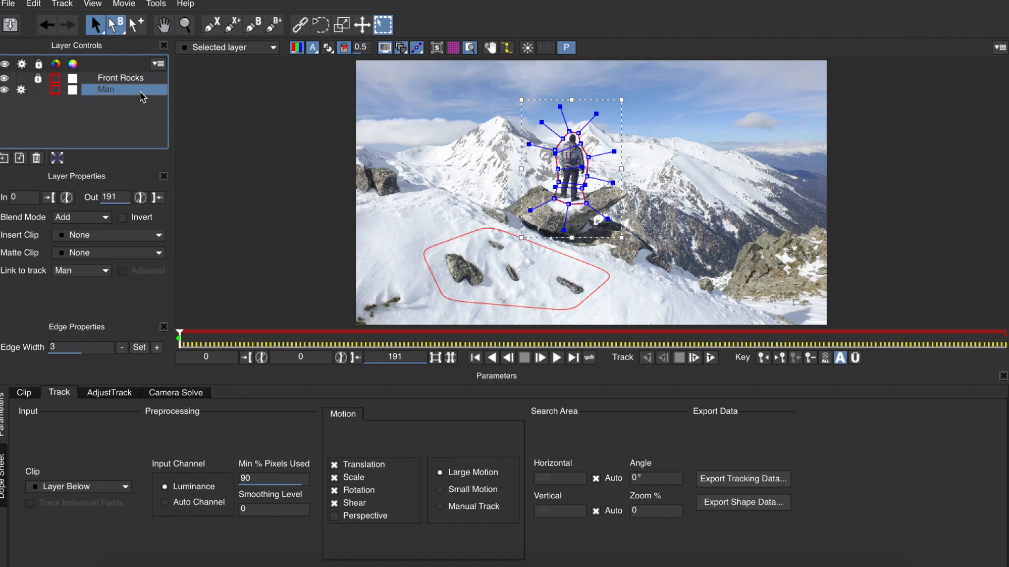
Step: Track the Man layer forward, stopping to refit its outline around the man at frame 57, and continue to frame 191
click(712, 361)
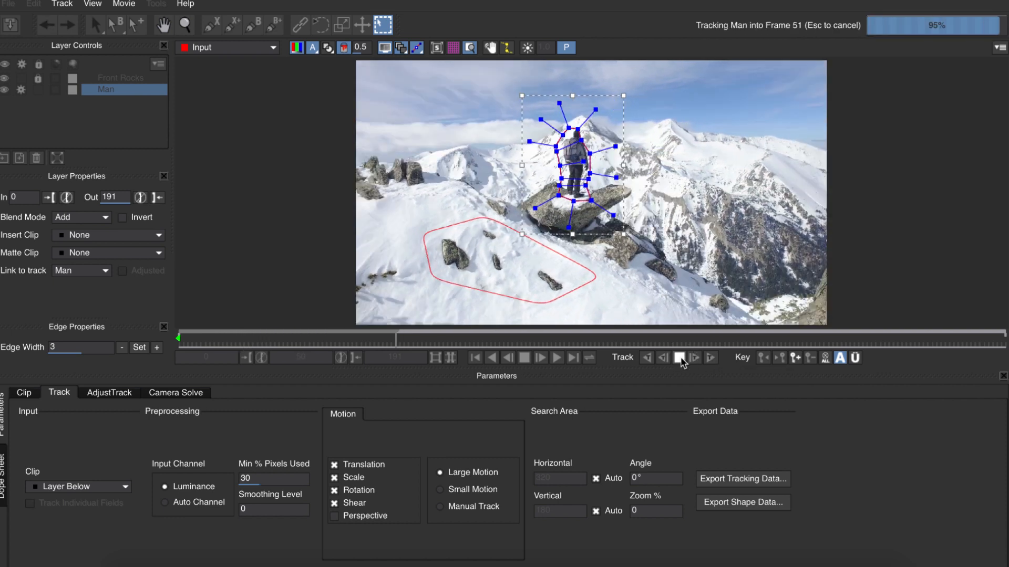
click(682, 361)
drag(578, 130, 565, 180)
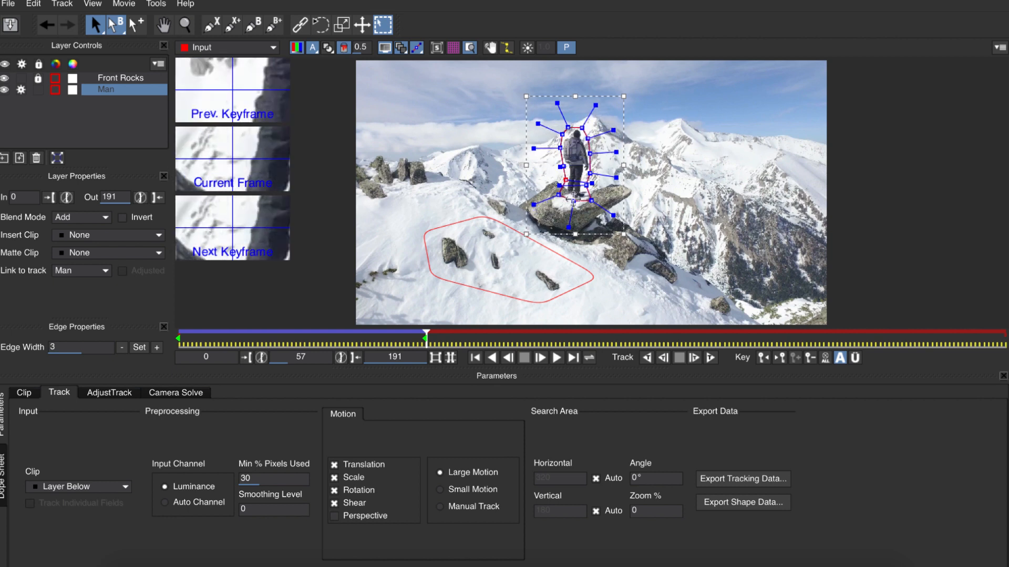
click(711, 359)
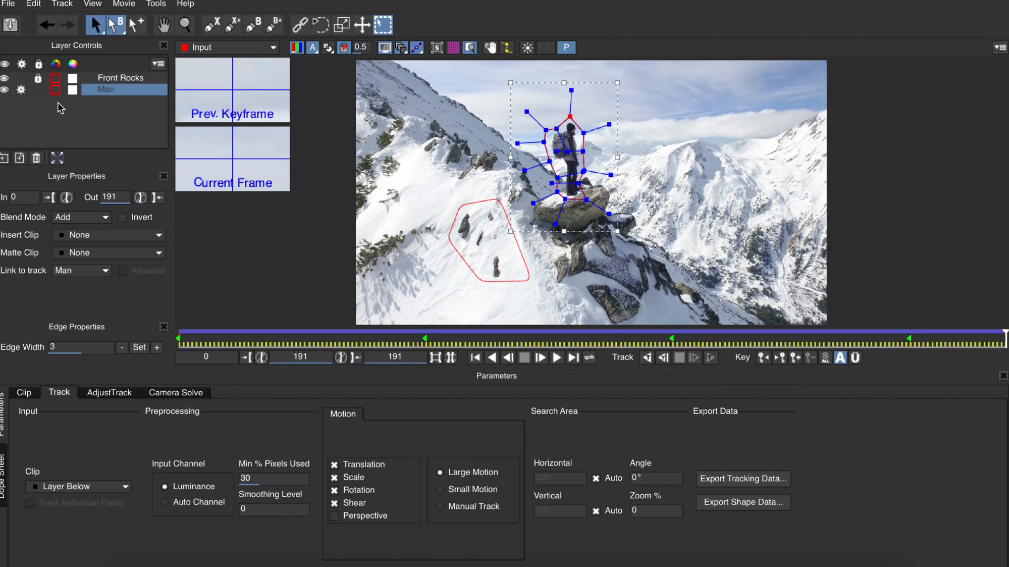
Step: Deactivate and lock the Man layer, and move the playhead to frame 103
click(25, 93)
click(38, 92)
drag(252, 334, 622, 335)
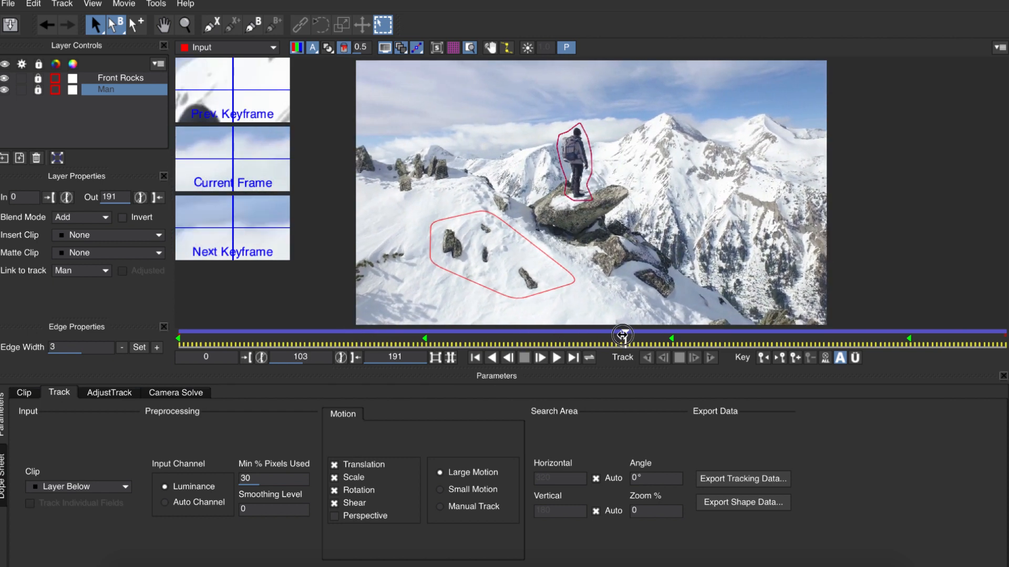
Step: Draw a closed X-spline shape around the two snowy mountain peaks beside the man at frame 103
click(212, 24)
click(613, 142)
click(661, 106)
click(714, 134)
click(758, 110)
click(798, 125)
click(804, 185)
click(607, 179)
drag(606, 179, 611, 177)
right_click(609, 196)
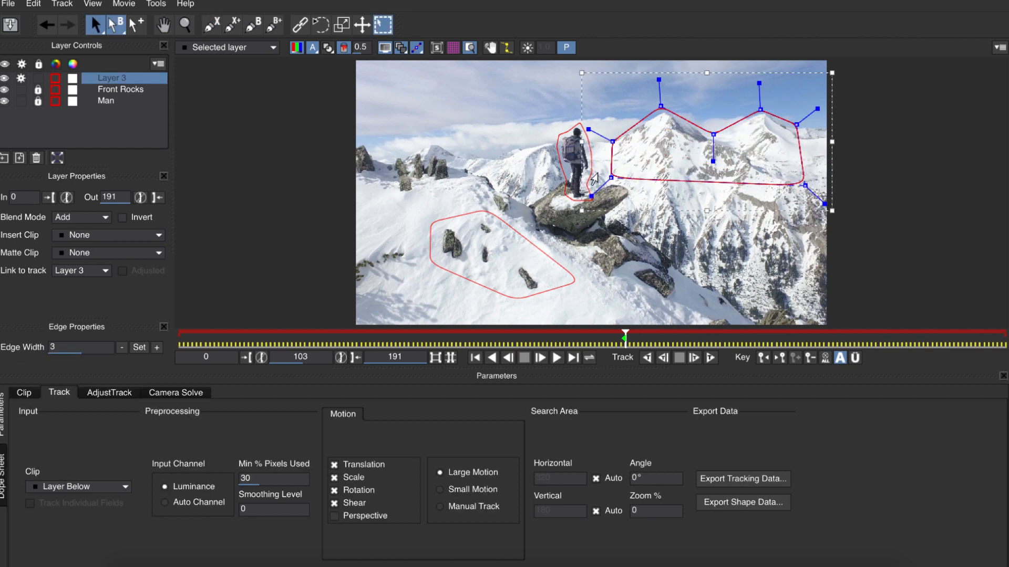
Step: Move the new layer to the bottom of the layer order and rename it Mountains
drag(124, 81, 121, 100)
double_click(120, 103)
text(Mountain)
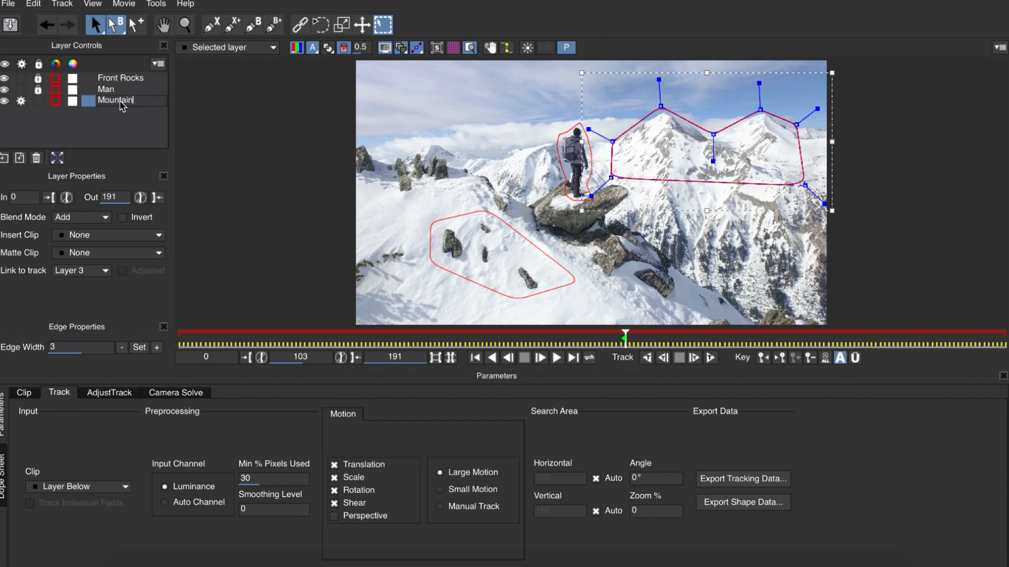
text(s)
key(Return)
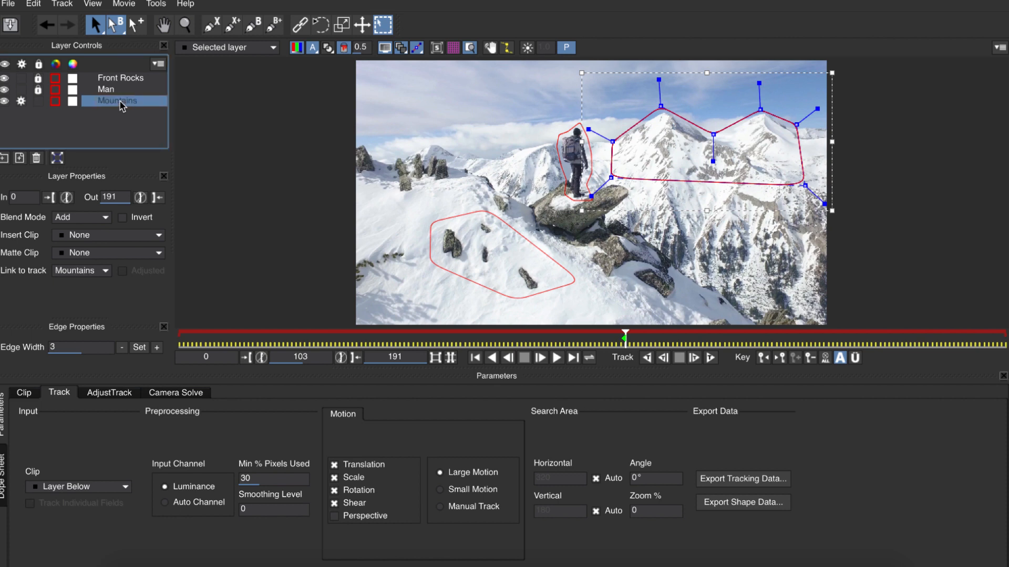
Step: Track the Mountains layer across the whole clip from frame 103, and reactivate Front Rocks and Man with all three layers selected
click(647, 358)
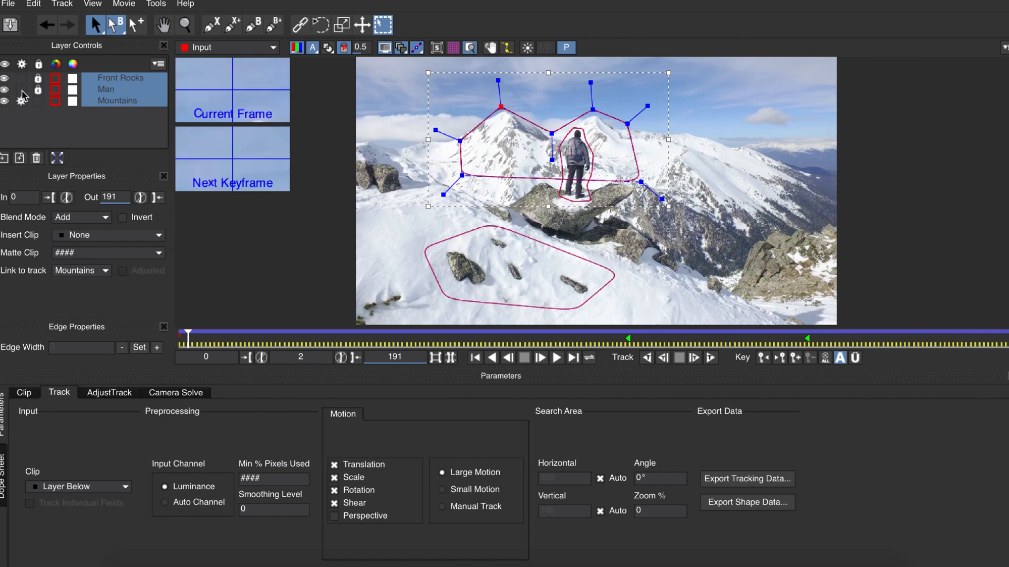
drag(22, 92, 21, 80)
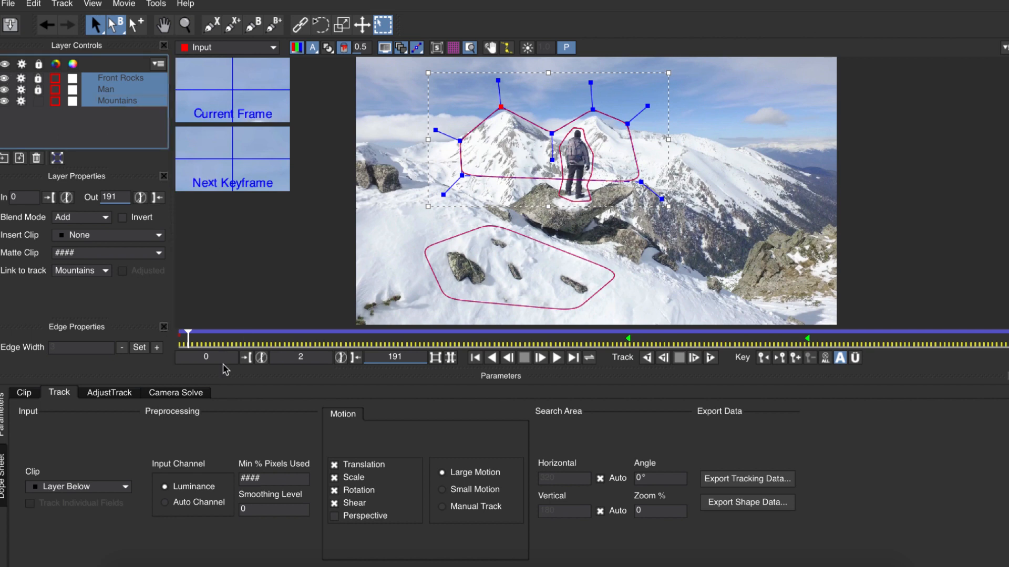
Step: Solve the 3D camera motion from the three layers using the Large Parallax Change camera type
click(176, 393)
click(105, 444)
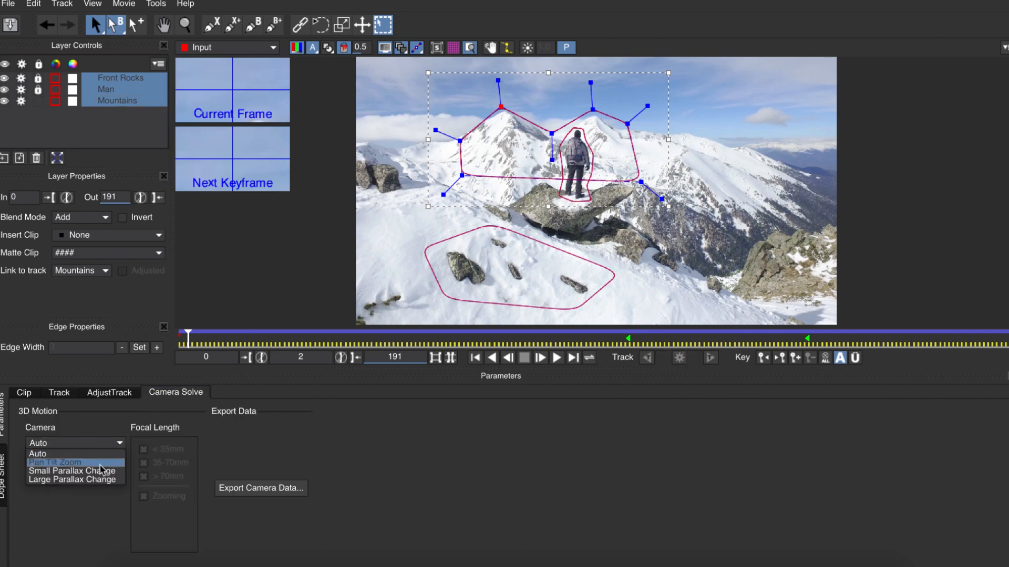
click(102, 479)
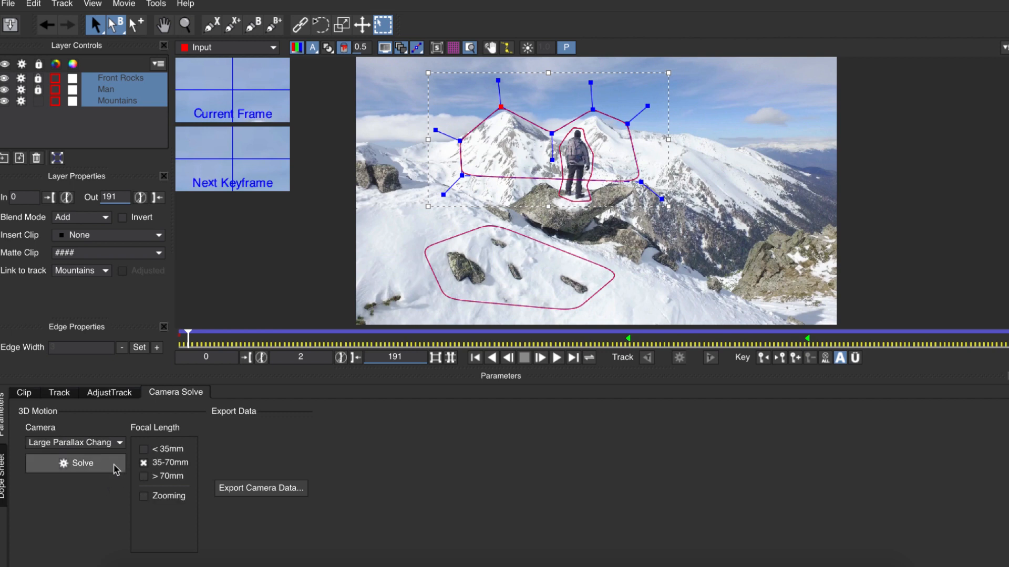
click(116, 470)
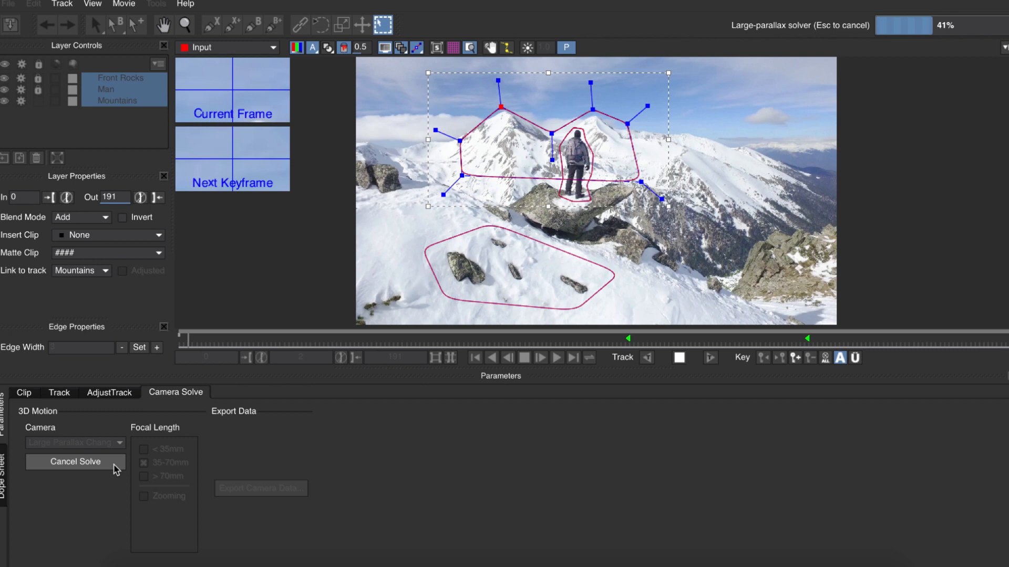
Step: Export the camera data as a HitFilm Composite Shot (.hfcs) file in the Doctor Who Frozen Snow folder
click(261, 489)
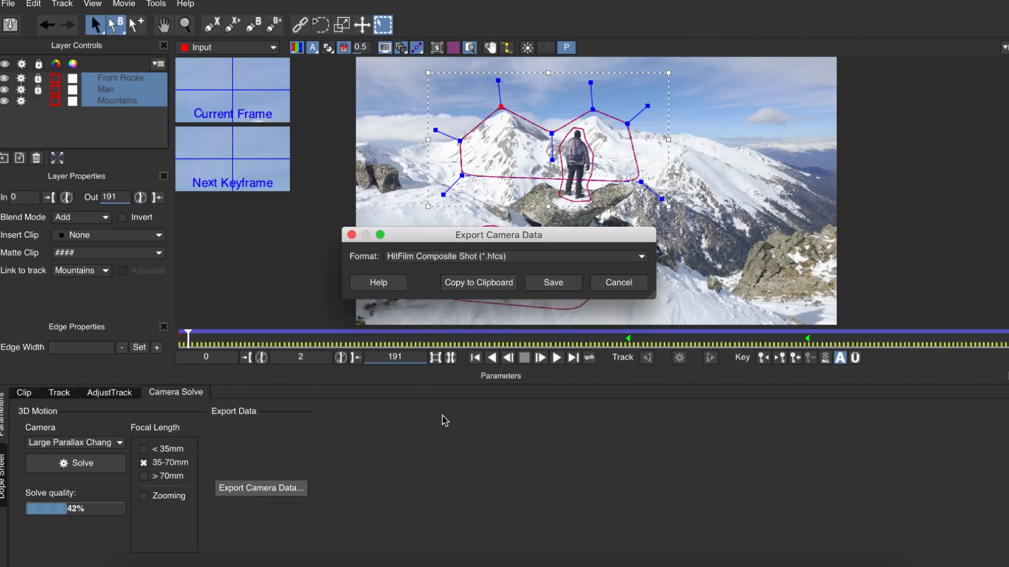
click(553, 283)
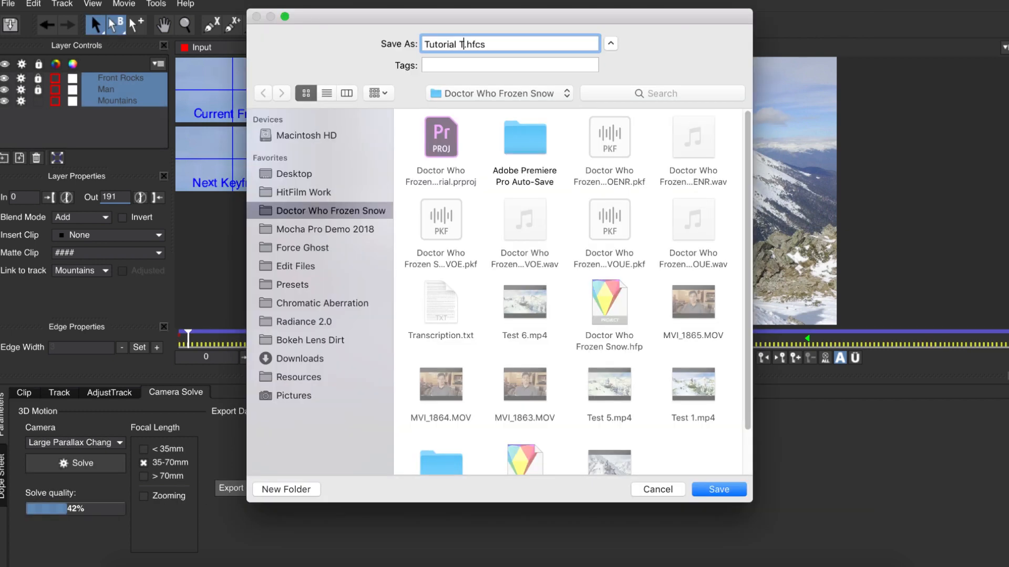
key(Return)
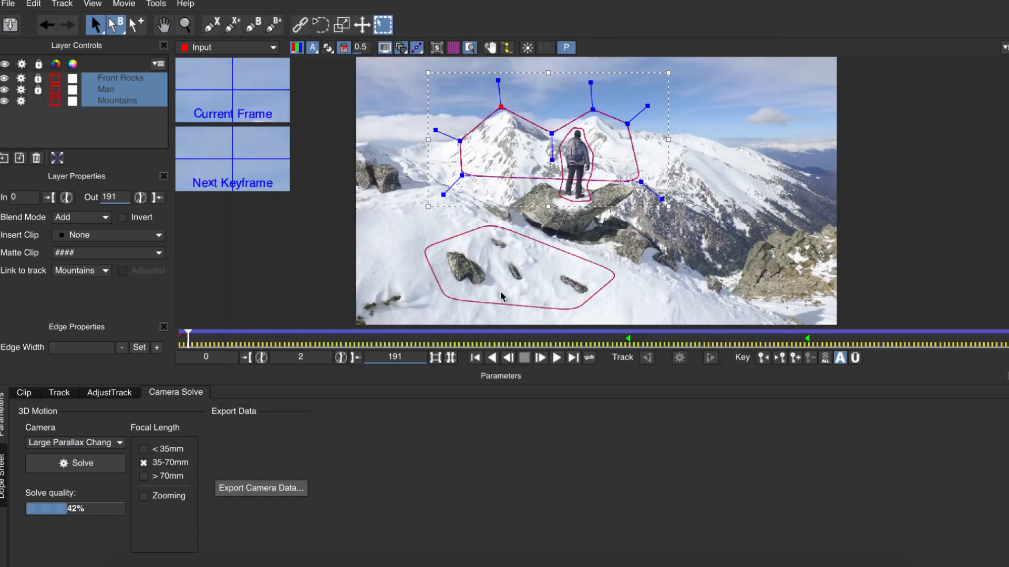
Step: Quit mocha, saving the project changes, and return to HitFilm Pro
key(super+q)
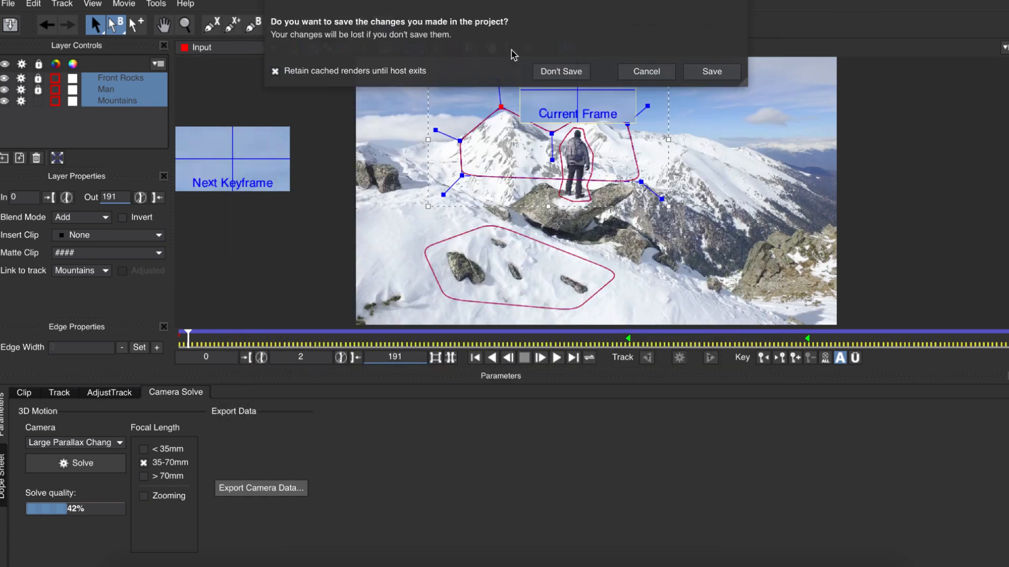
click(719, 74)
Step: Import the Tutorial Track.hfcs composite shot from the Doctor Who Frozen Snow folder
click(368, 63)
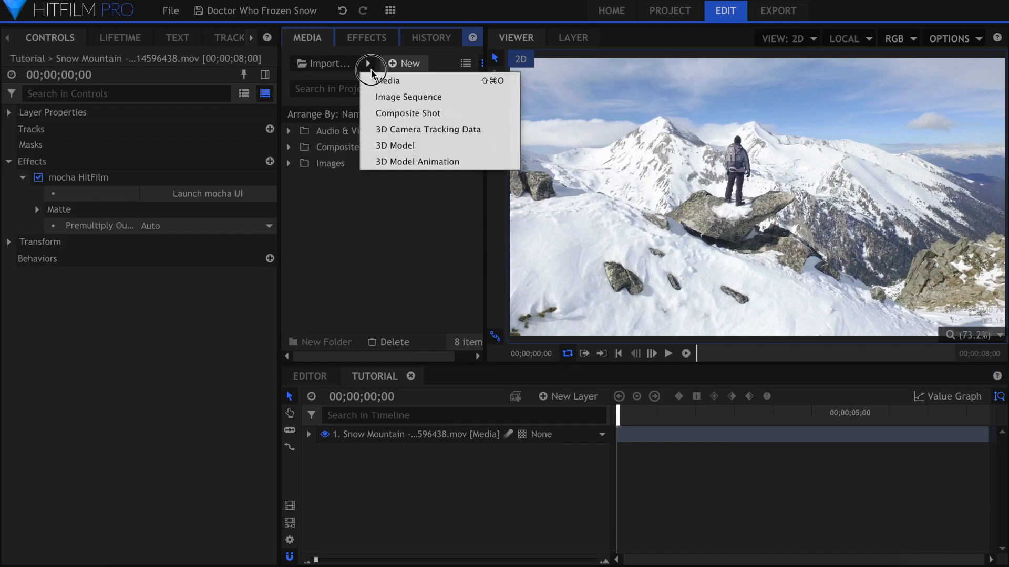
click(380, 112)
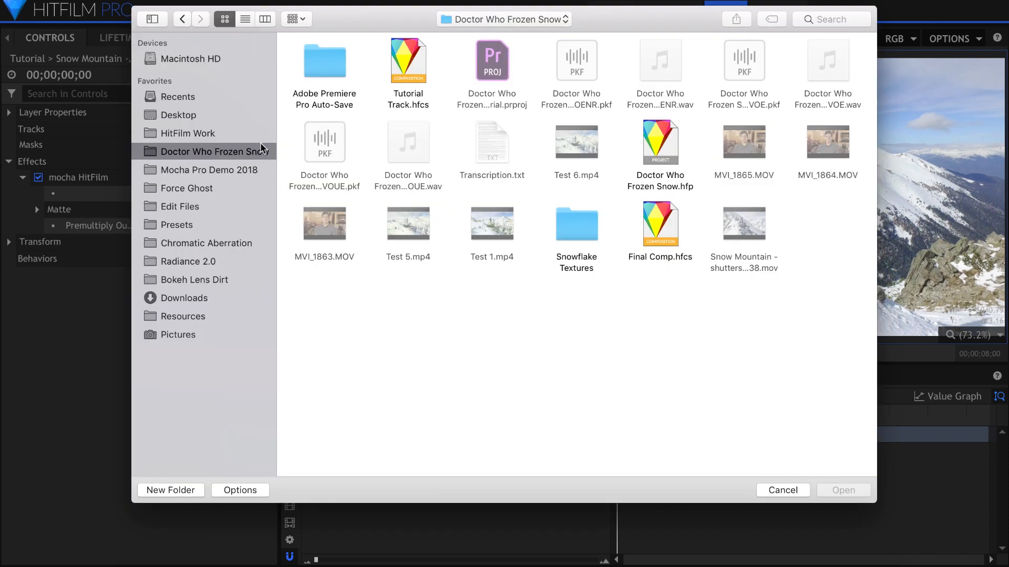
click(419, 78)
double_click(420, 77)
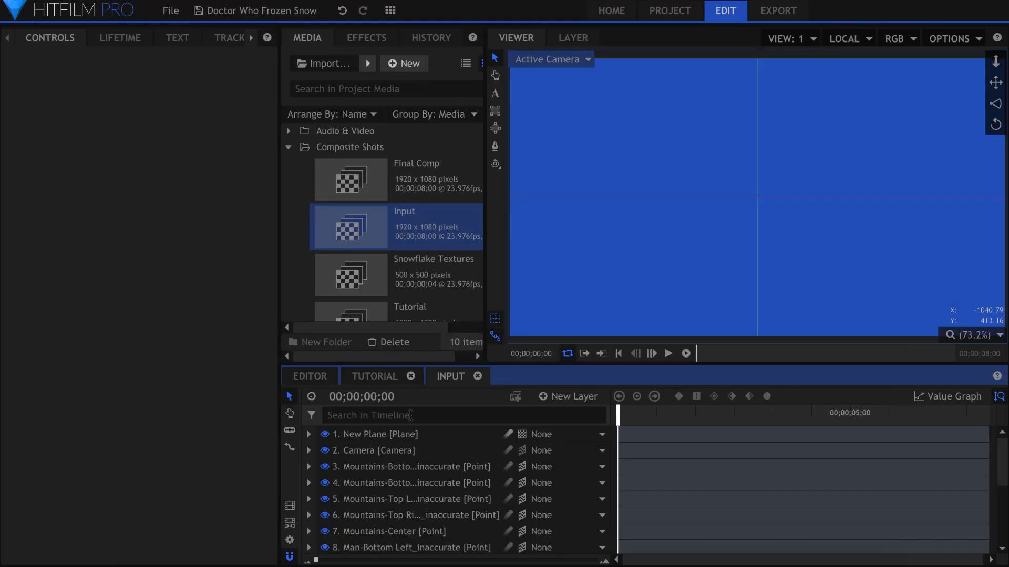
Step: Delete the New Plane layer from the imported Input composite shot and look through the remaining tracking layers
click(412, 434)
key(Delete)
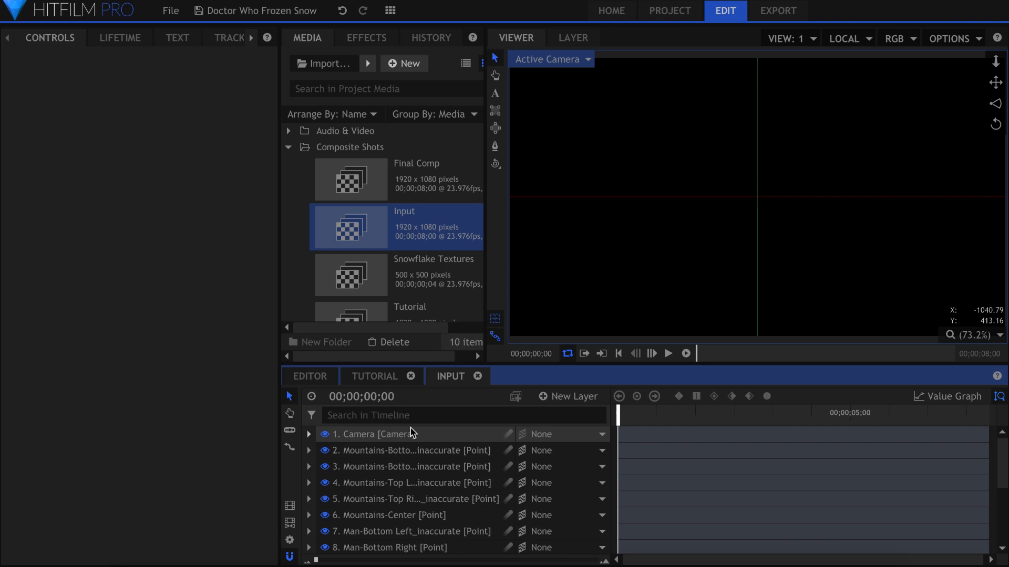
scroll(411, 256, down, 5)
scroll(293, 198, up, 3)
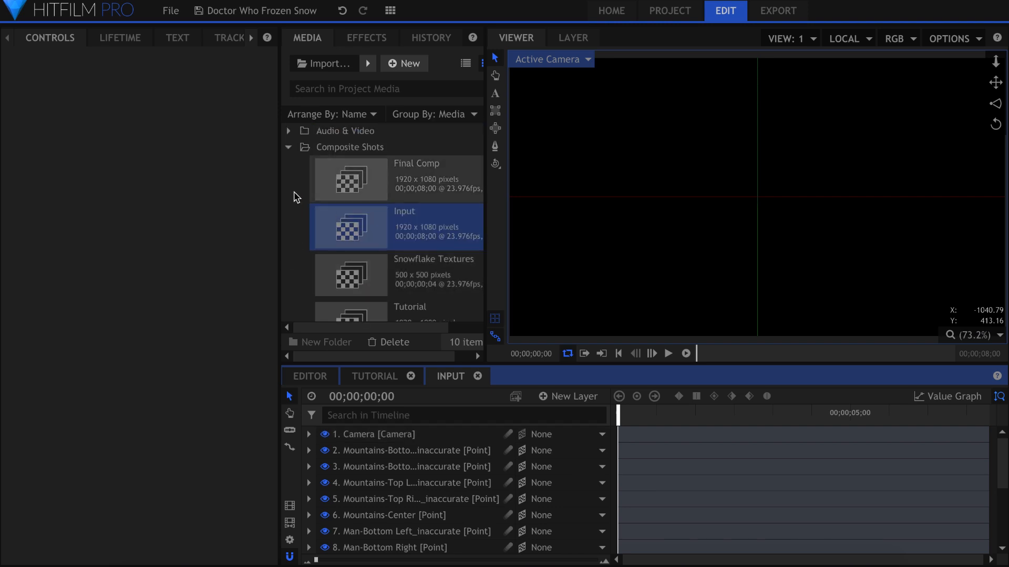
Step: Place the Snow Mountain clip at the top of the Input timeline and play it to check the camera track
click(288, 147)
click(288, 179)
click(288, 131)
drag(342, 158, 419, 437)
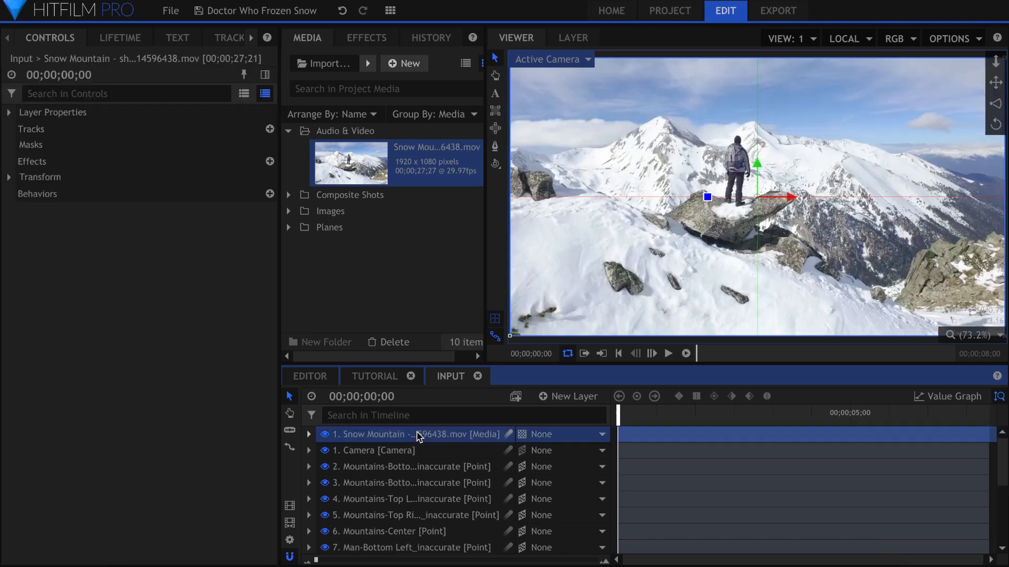
key(space)
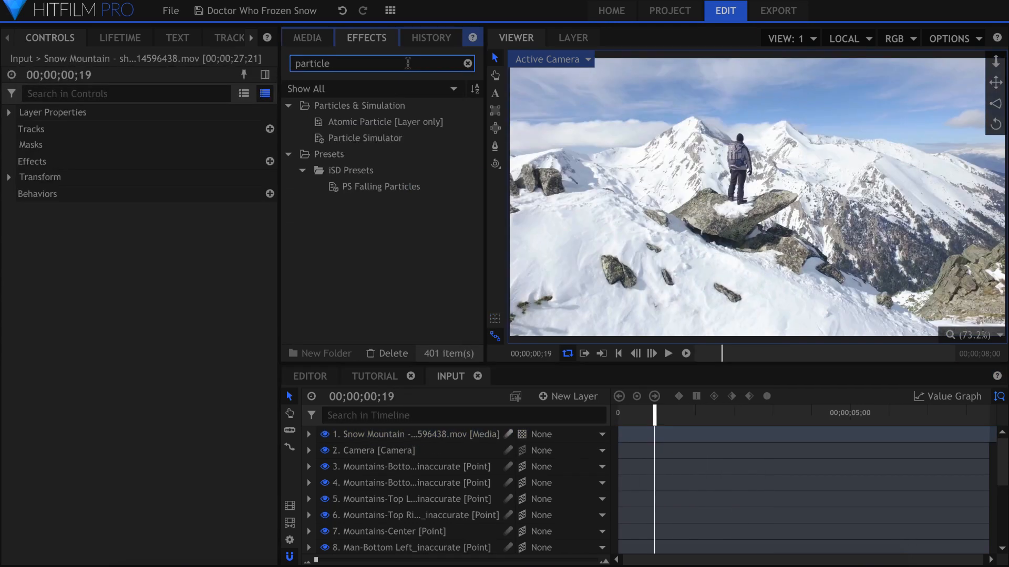
Step: Add a Particle Simulator layer above the Snow Mountain clip, hide the clip, and return to the first frame
drag(411, 139, 426, 437)
click(381, 451)
click(324, 451)
key(Home)
click(386, 436)
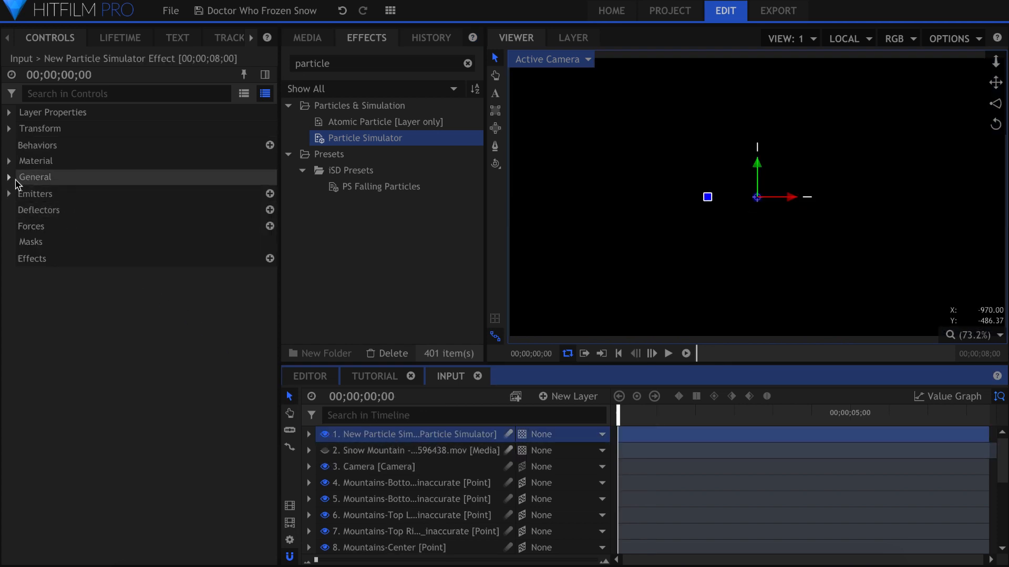
Step: Set the particle simulator's Time Shift to -1 s and rename its layer Snowflakes
click(9, 177)
click(268, 209)
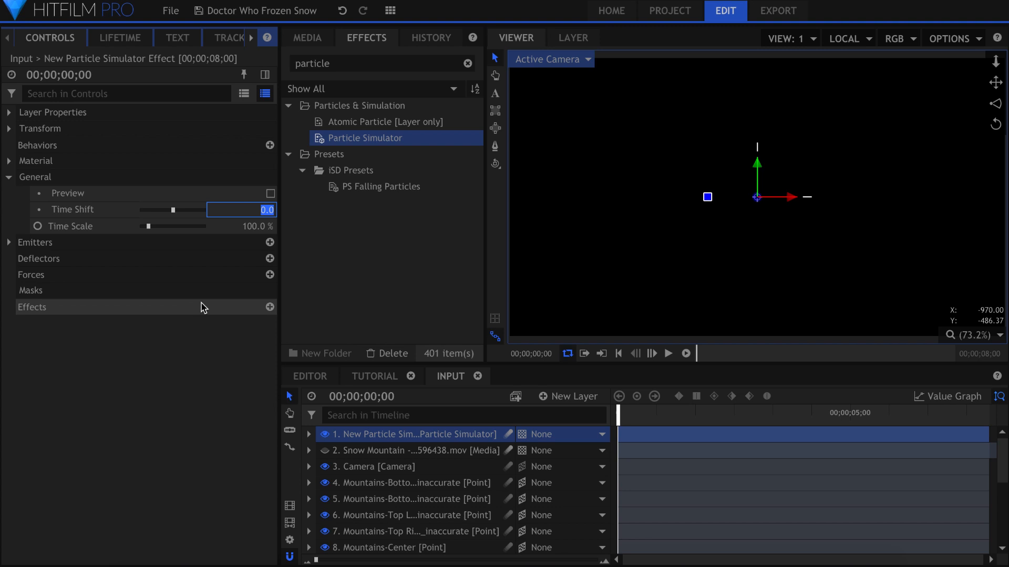
text(-1)
key(Return)
double_click(366, 436)
text(Snowflakes)
key(Return)
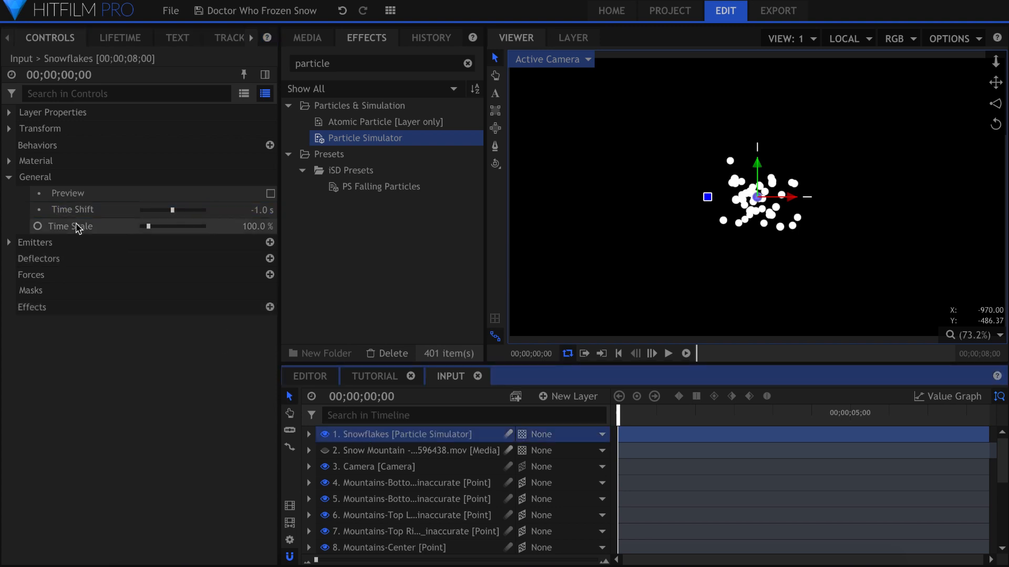
Step: Change the Snowflakes emitter's shape to Cube
click(9, 177)
click(10, 194)
click(23, 210)
click(221, 226)
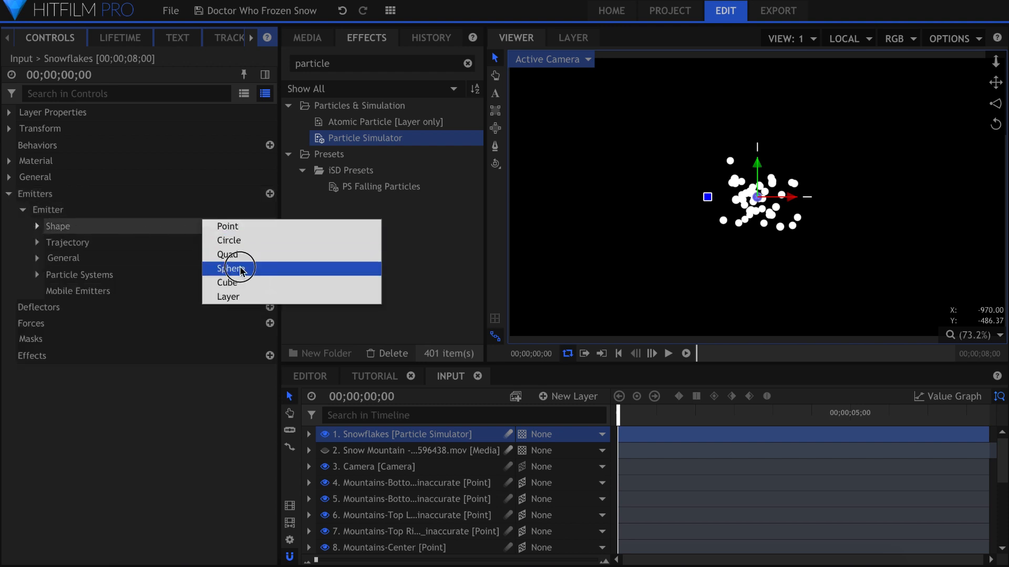
click(242, 289)
click(70, 230)
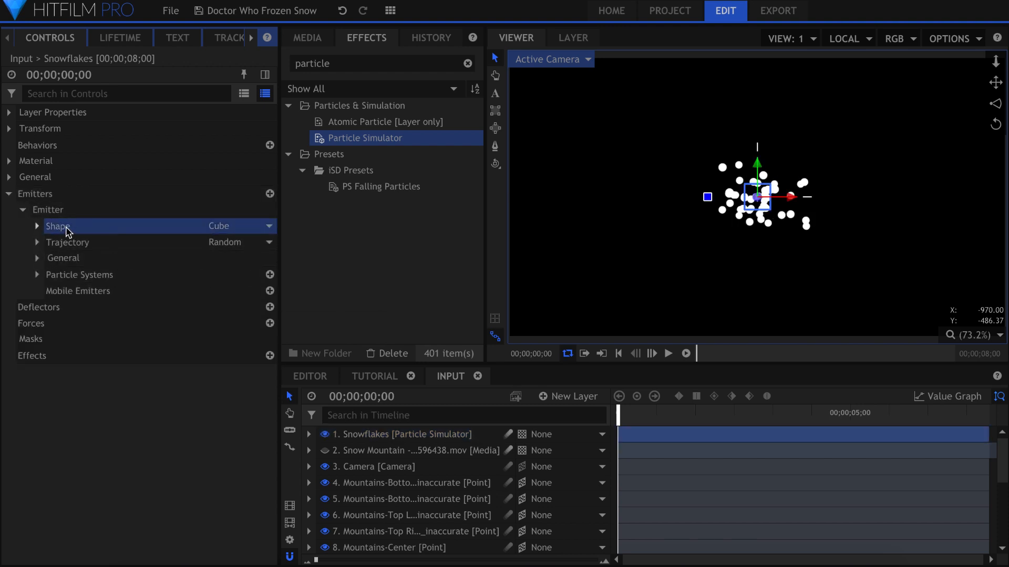
Step: Set the cube emitter's width, height and depth to 10000 px and play the simulation from the start
click(38, 226)
drag(226, 409, 252, 407)
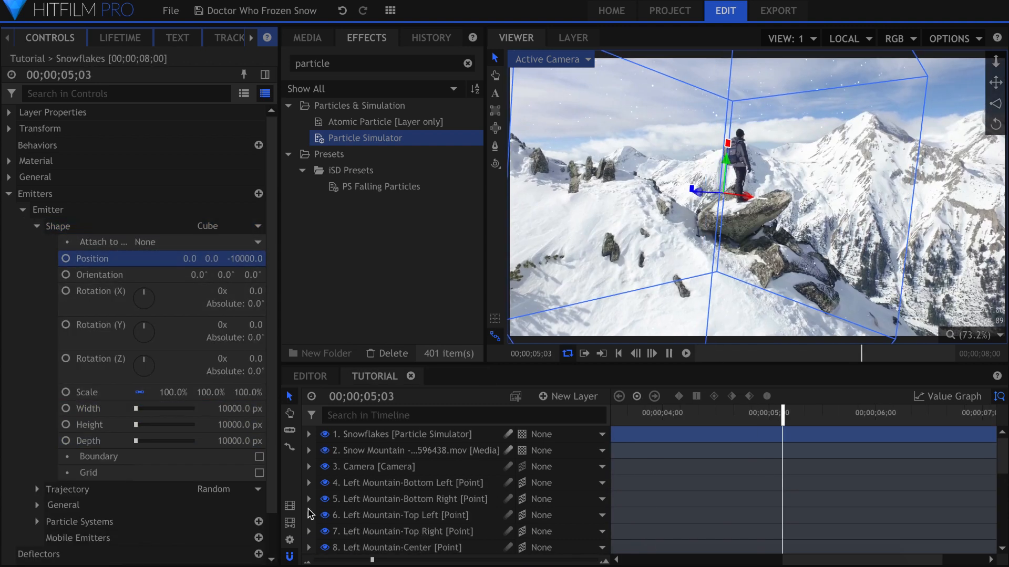
drag(371, 560, 284, 562)
key(Home)
key(space)
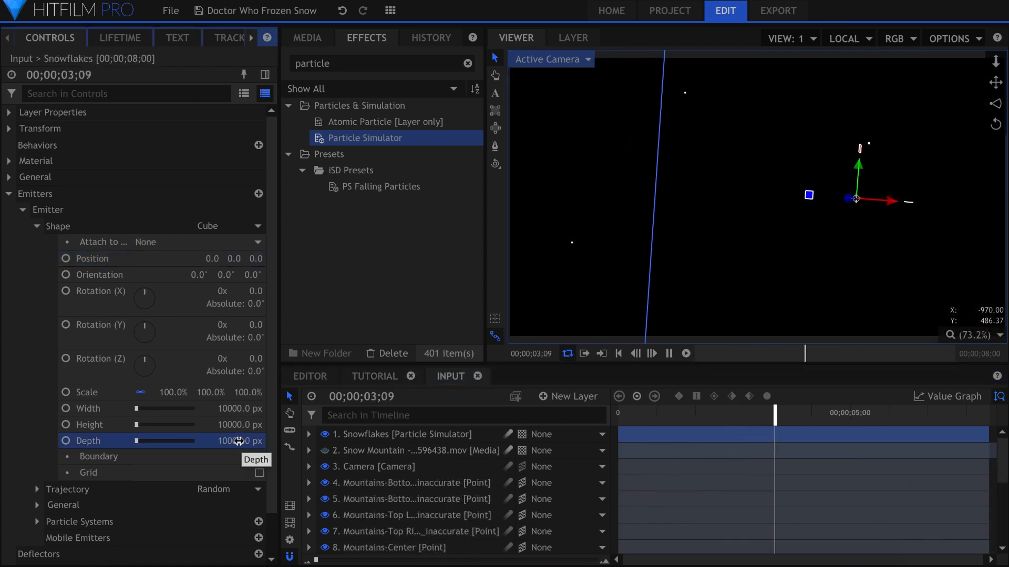
key(space)
key(Home)
Step: Filter the Snowflakes controls for "speed" and open the particle system's movement Speed value
click(138, 93)
text(s)
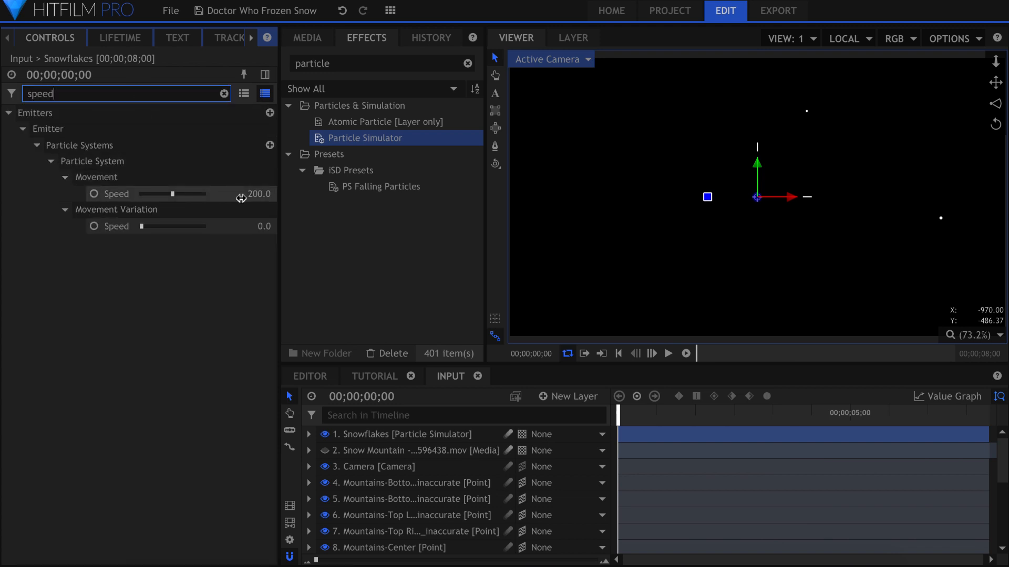
click(251, 194)
Step: Keyframe the particles per second at 500 on the first frame and 0 one frame on, and play the result
click(208, 96)
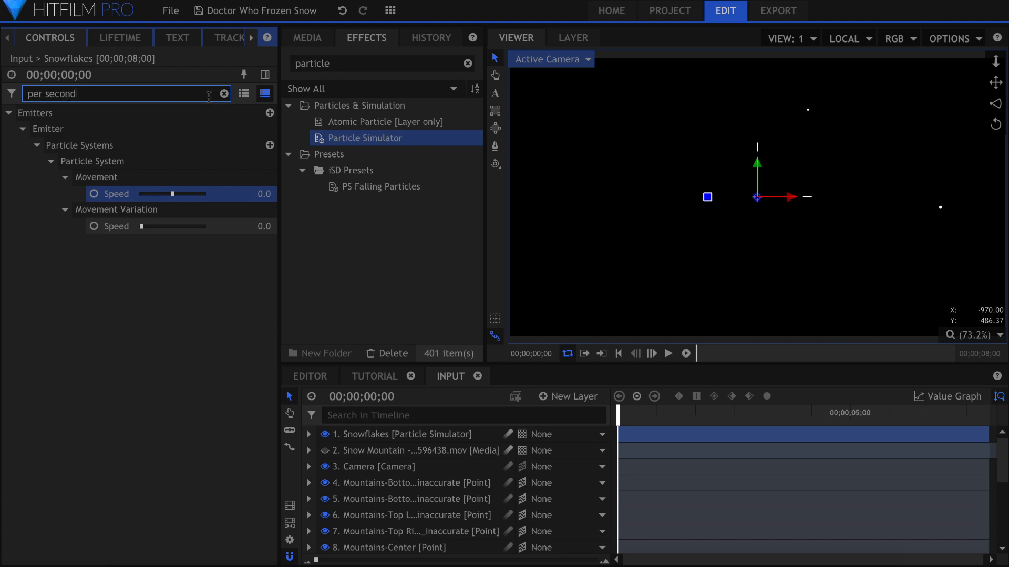
text(per second)
click(95, 210)
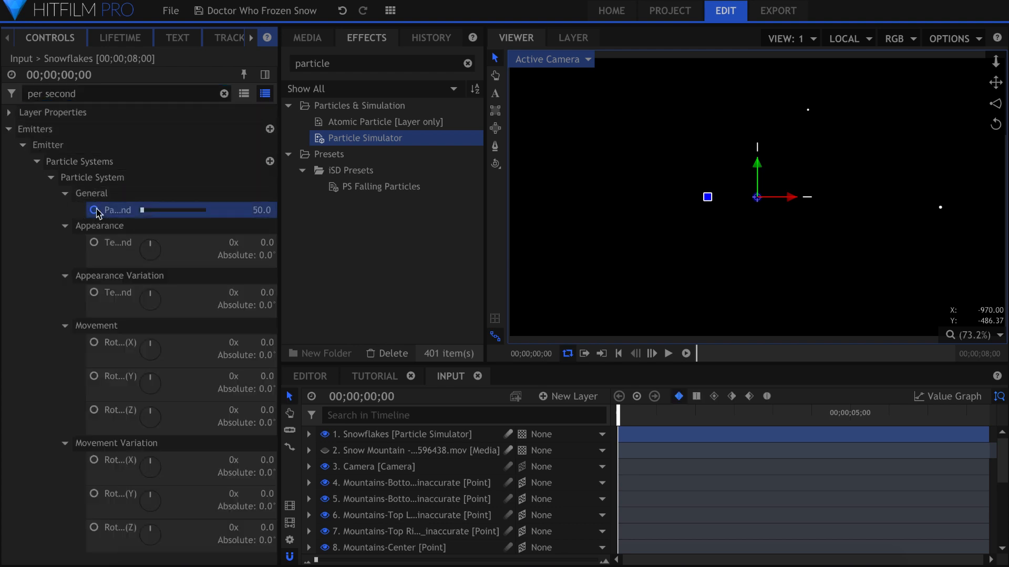
text(500)
key(Return)
click(653, 354)
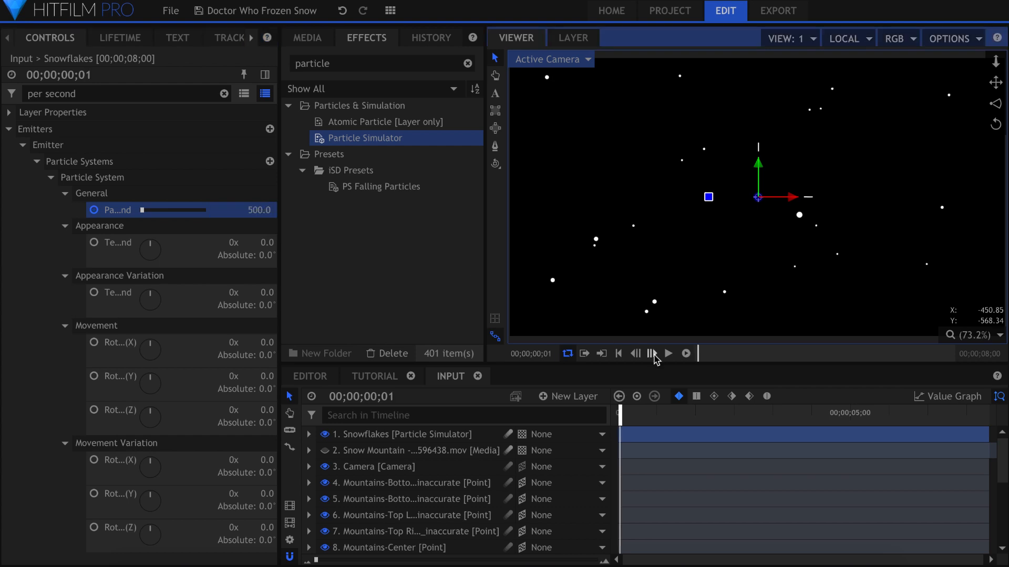
click(264, 209)
key(Home)
key(space)
key(space)
Step: Filter the Snowflakes controls for "life", edit the particle life value, and play the simulation from the start
click(163, 94)
key(ctrl+a)
text(li)
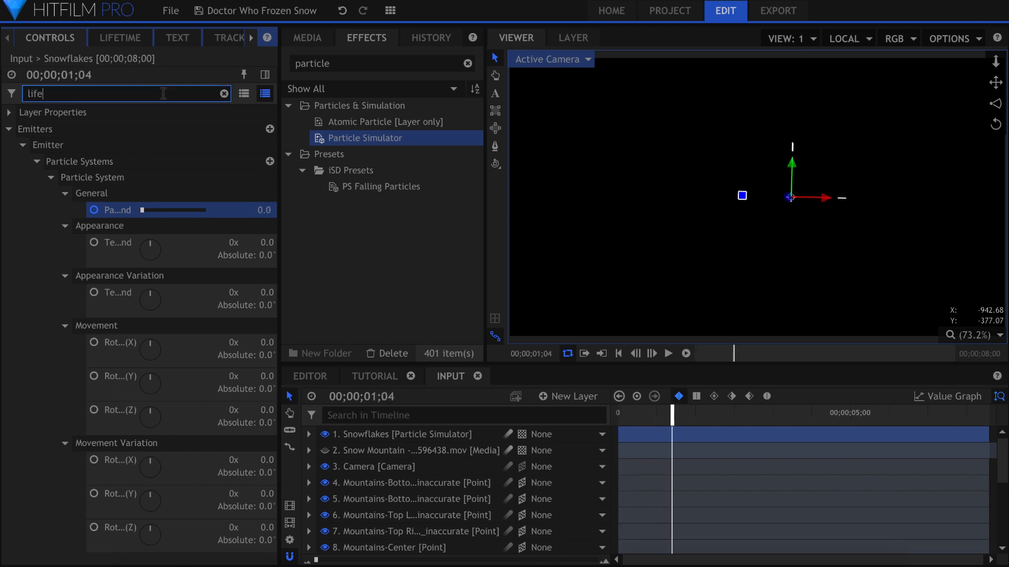
click(228, 290)
key(Home)
key(space)
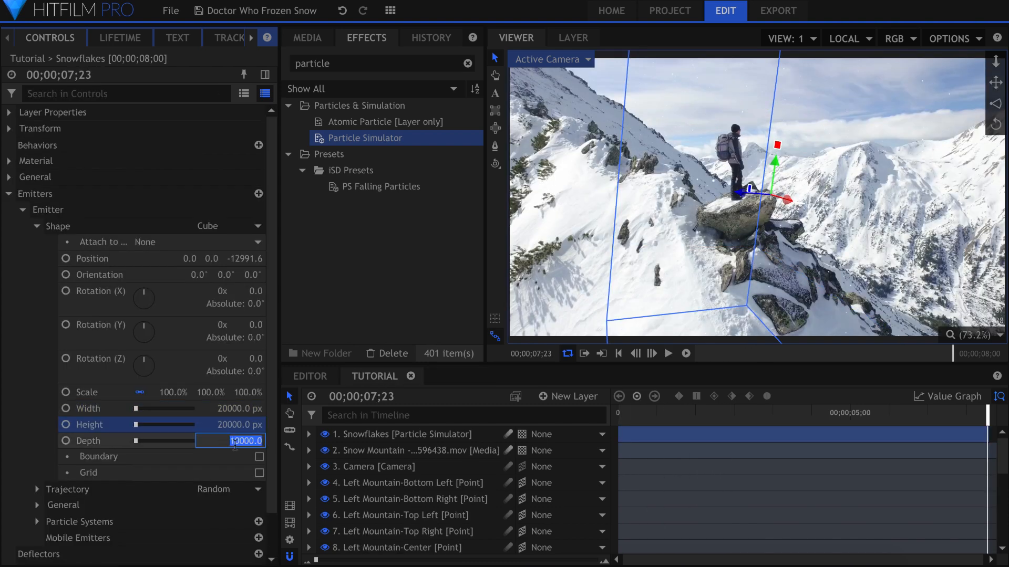
Step: Set the cube emitter's depth to 30000 px and play the simulation over the mountain footage
text(30000)
key(Return)
key(Home)
key(space)
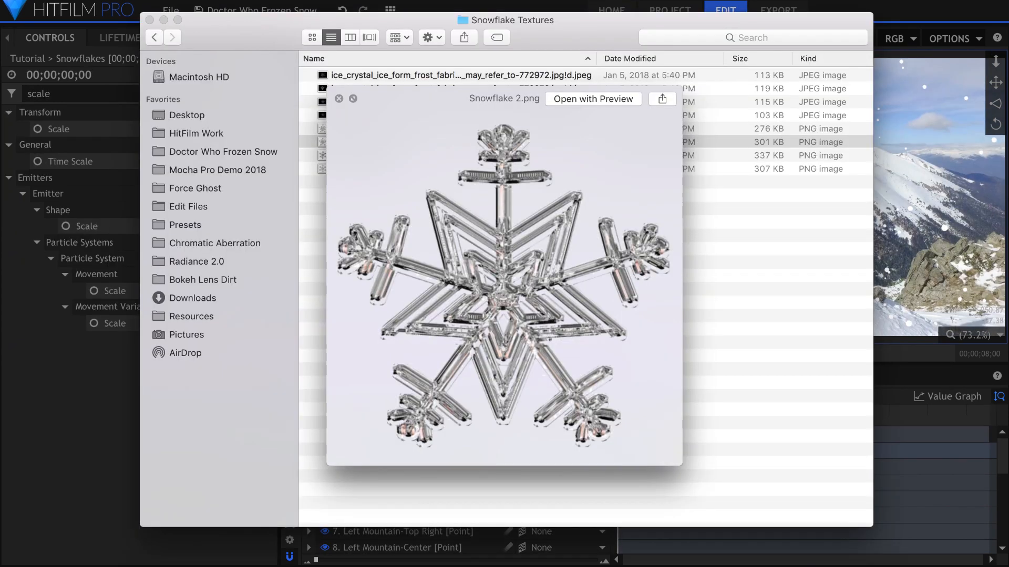
Step: Preview the remaining snowflake images in the Snowflake Textures folder up to Snowflake 4.png, and close the preview
key(Down)
key(Down)
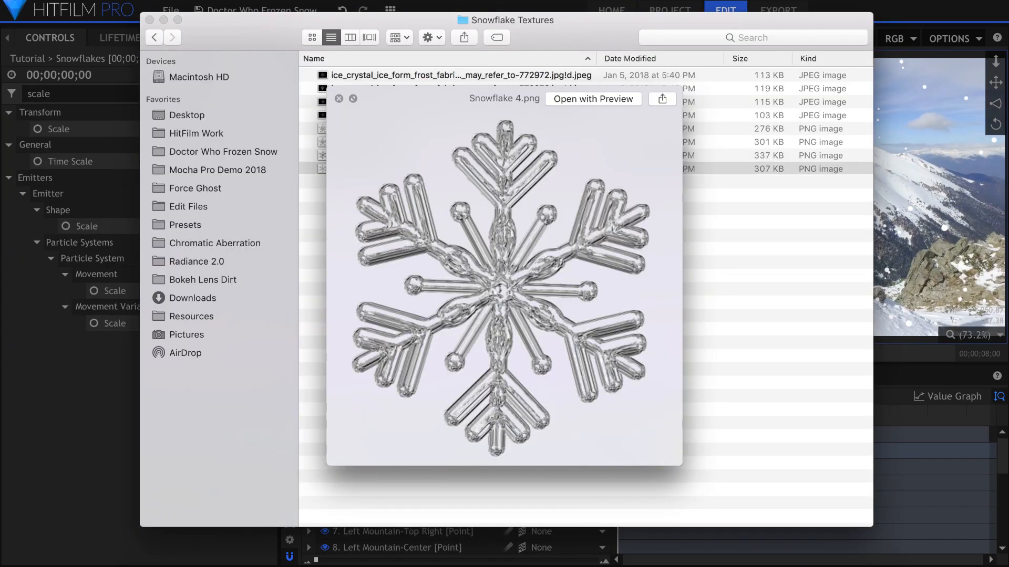
key(space)
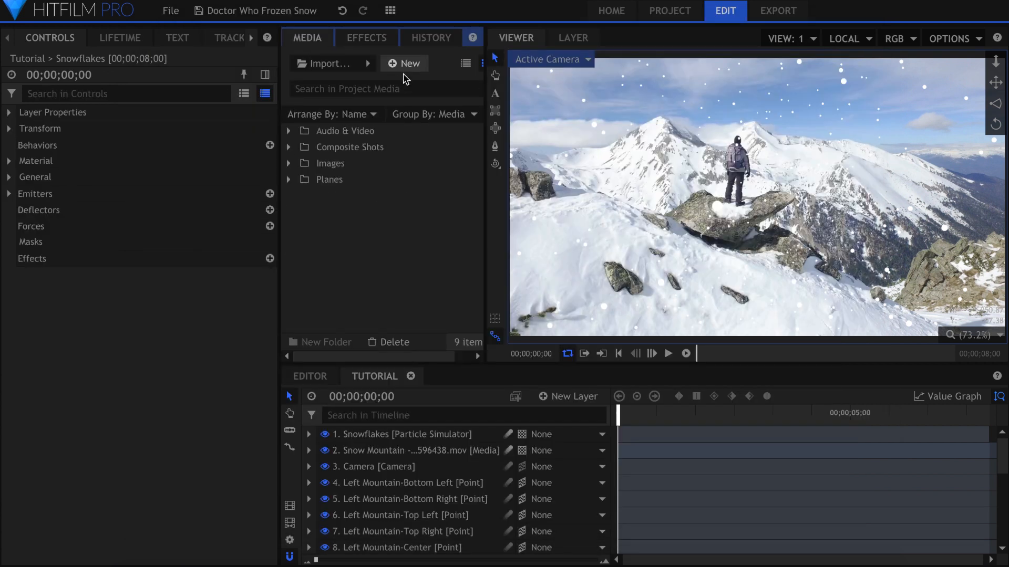
Step: Create a composite shot named Snowflake Texture with a duration of 00;00;00;04
click(404, 64)
click(410, 77)
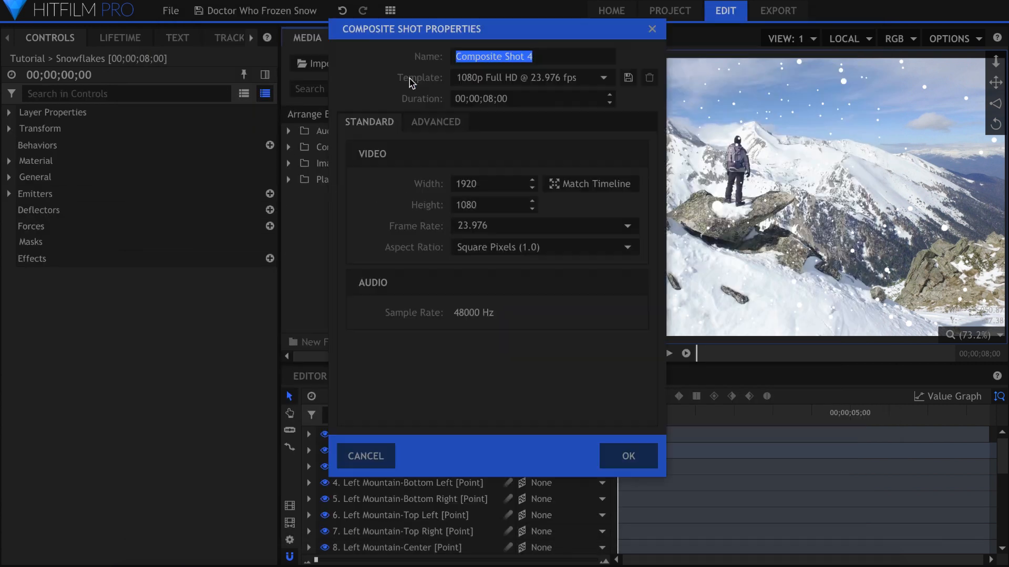
text(Snowflake Texture)
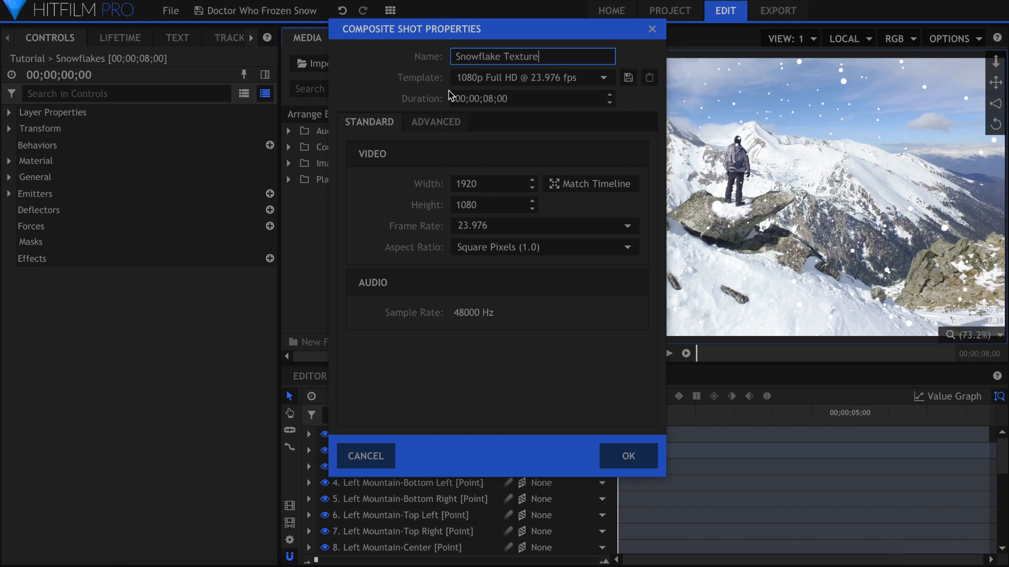
click(488, 100)
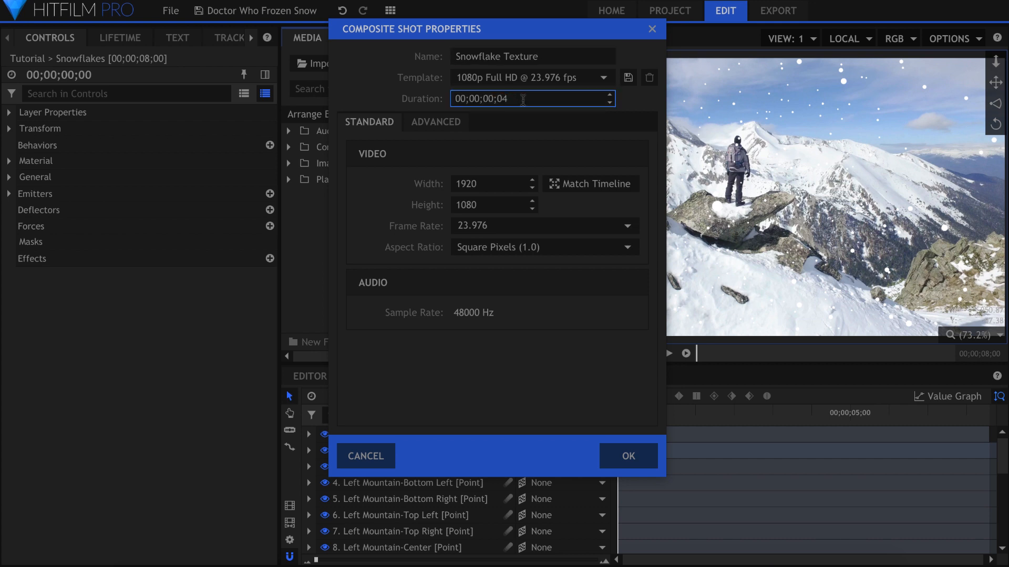
click(624, 451)
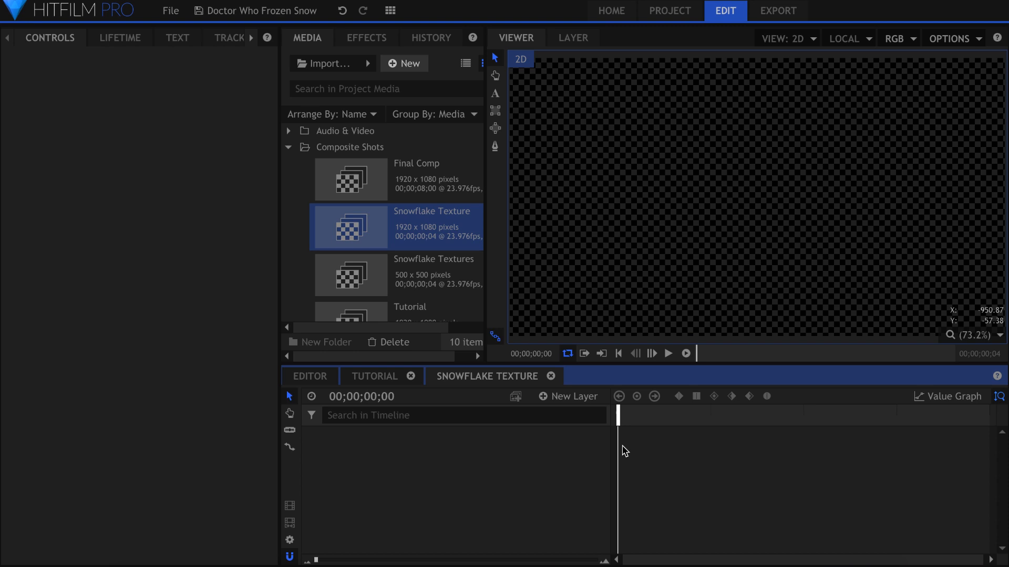
Step: Add the four images Snowflake 1.png to Snowflake 4.png as layers in the Snowflake Texture timeline
click(288, 147)
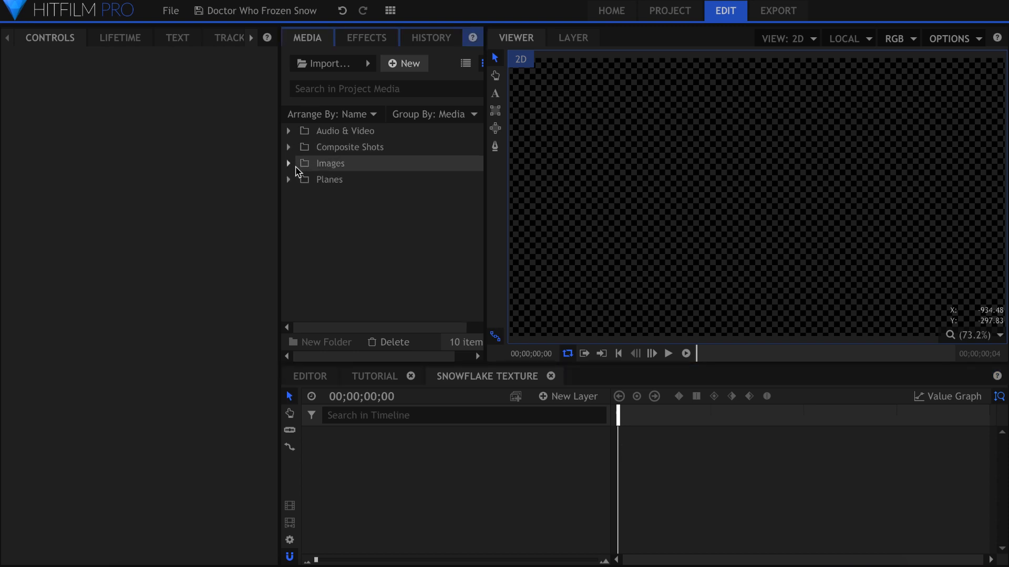
click(289, 163)
click(373, 196)
scroll(373, 196, down, 1)
shift+click(373, 289)
drag(373, 289, 447, 473)
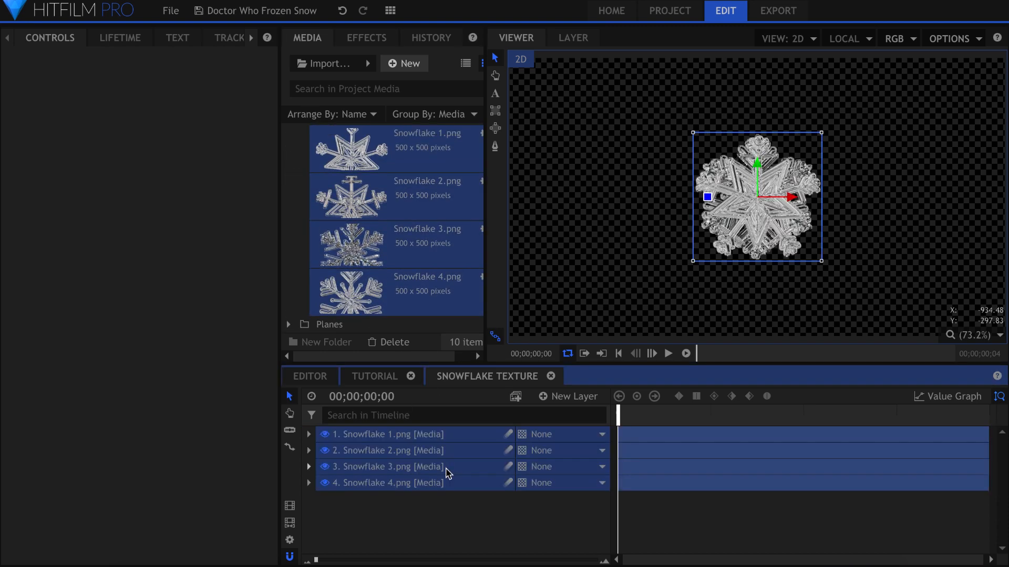
click(458, 512)
Step: Resize the Snowflake Texture composite shot to 500 by 500 pixels
click(290, 540)
click(462, 183)
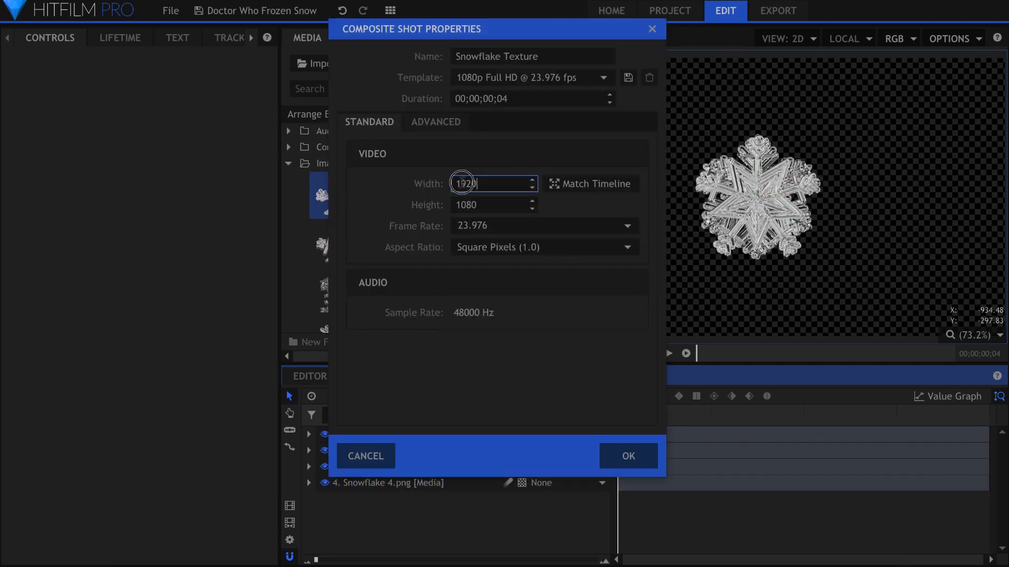
text(500)
key(Tab)
text(500)
key(Return)
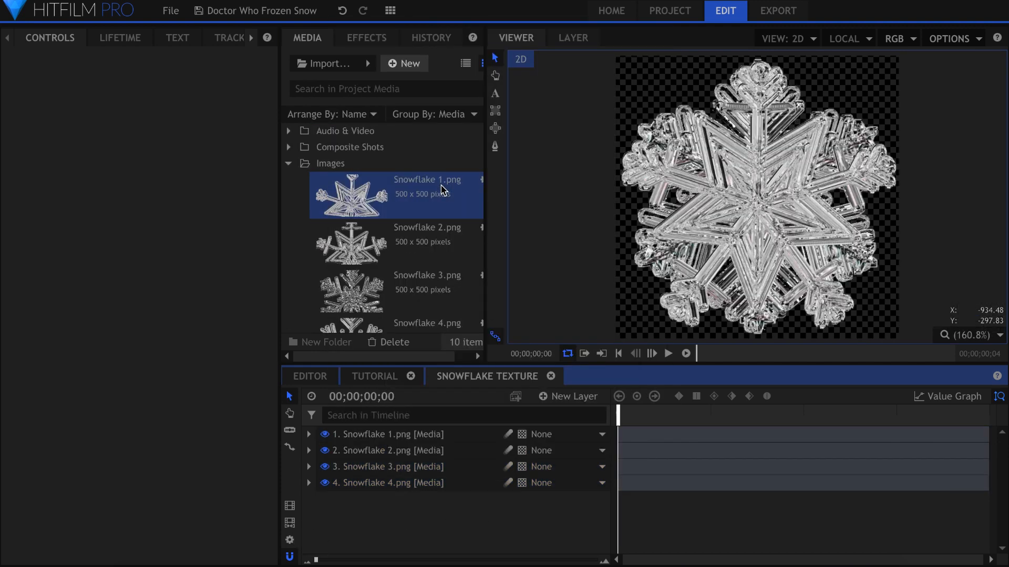
Step: Slice and trim the Snowflake 1 layer to the first frame only and Snowflake 2 to the second frame only
key(period)
click(719, 437)
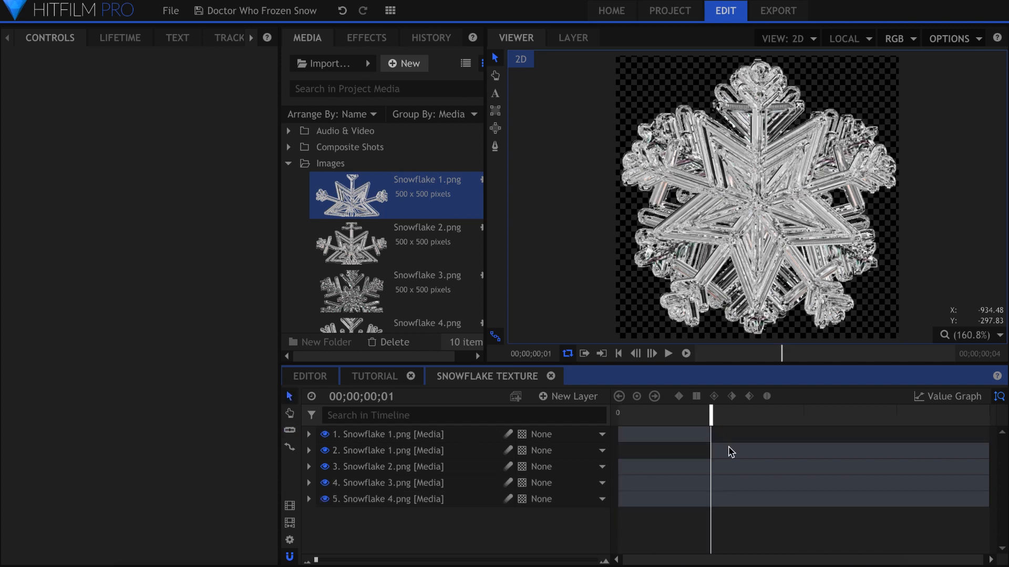
click(727, 450)
key(Delete)
key(period)
click(799, 451)
click(727, 451)
click(665, 451)
key(Delete)
Step: Slice and trim the Snowflake 3 layer to the third frame and Snowflake 4 to the fourth, and return to the start
click(815, 467)
key(Delete)
click(809, 467)
key(period)
click(895, 483)
click(762, 470)
key(Delete)
click(921, 486)
key(Delete)
key(c)
click(901, 484)
key(v)
click(856, 486)
key(Delete)
key(Home)
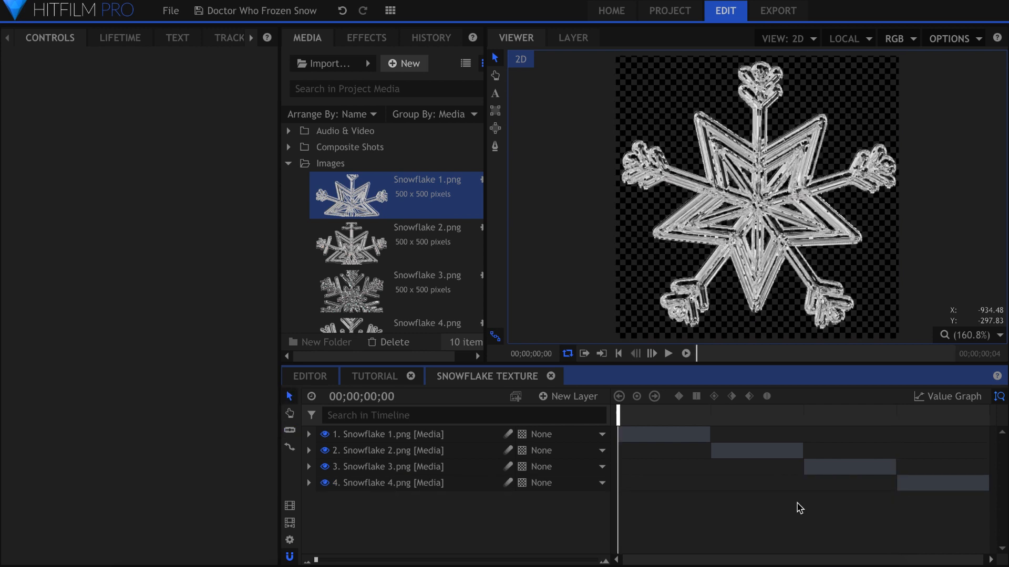
Step: Add the Snowflake Texture composite below the Snowflakes layer in the Tutorial timeline, hide it, and select Snowflakes
click(375, 377)
click(288, 163)
click(289, 147)
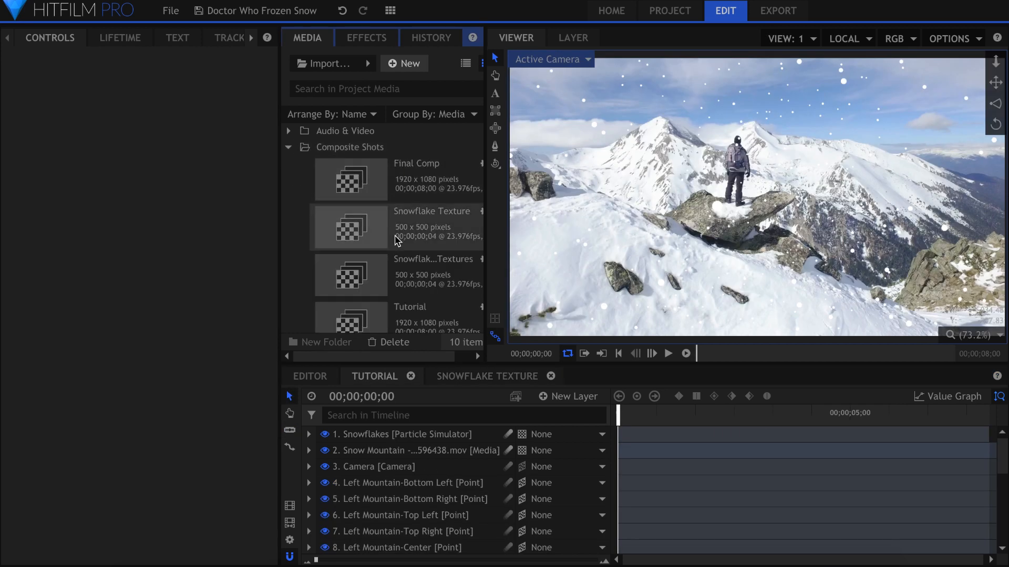
drag(428, 260, 372, 450)
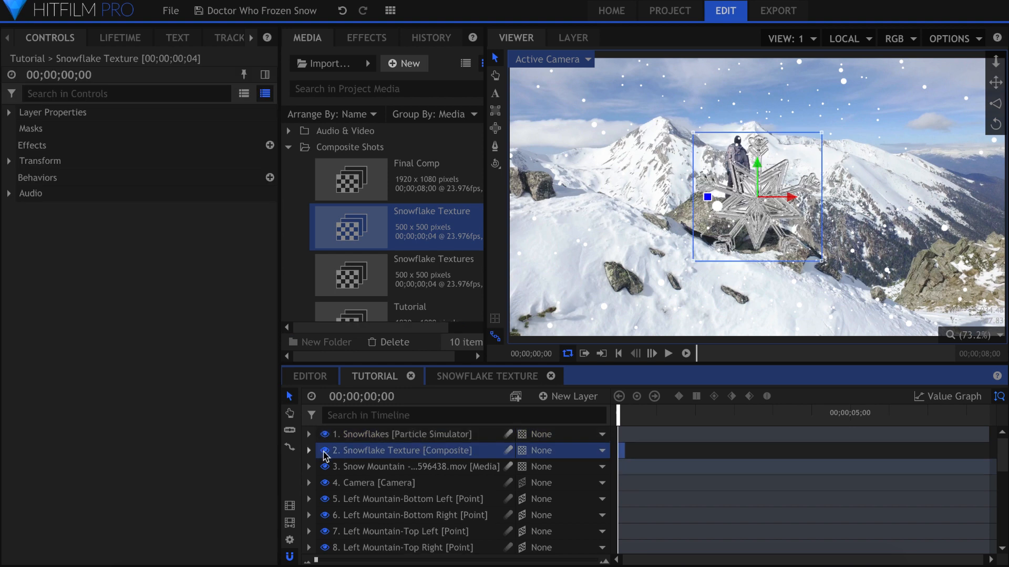
click(325, 450)
click(389, 436)
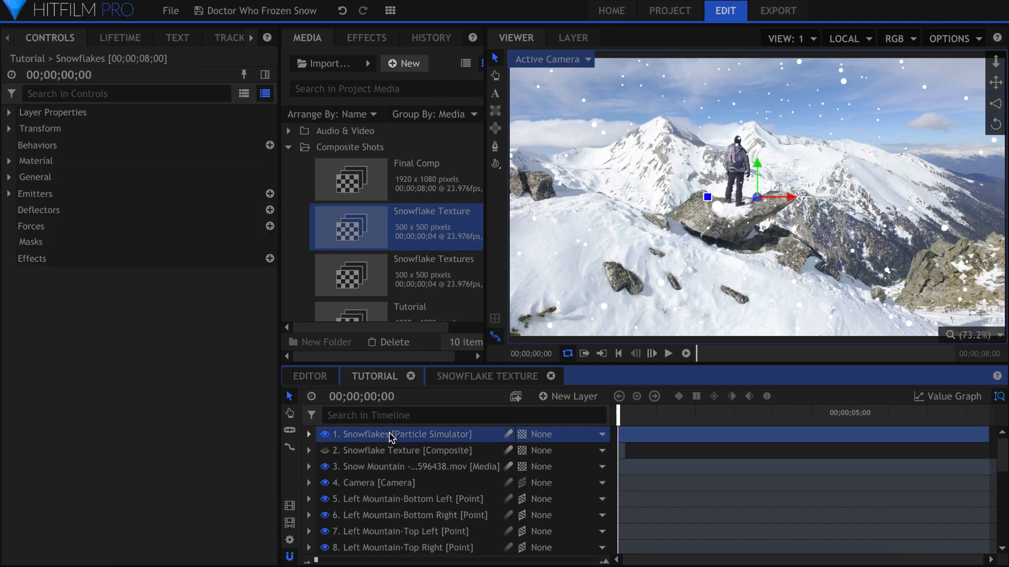
Step: Set the particle system's appearance texture to Layer, using the Snowflake Texture layer as its source
click(9, 193)
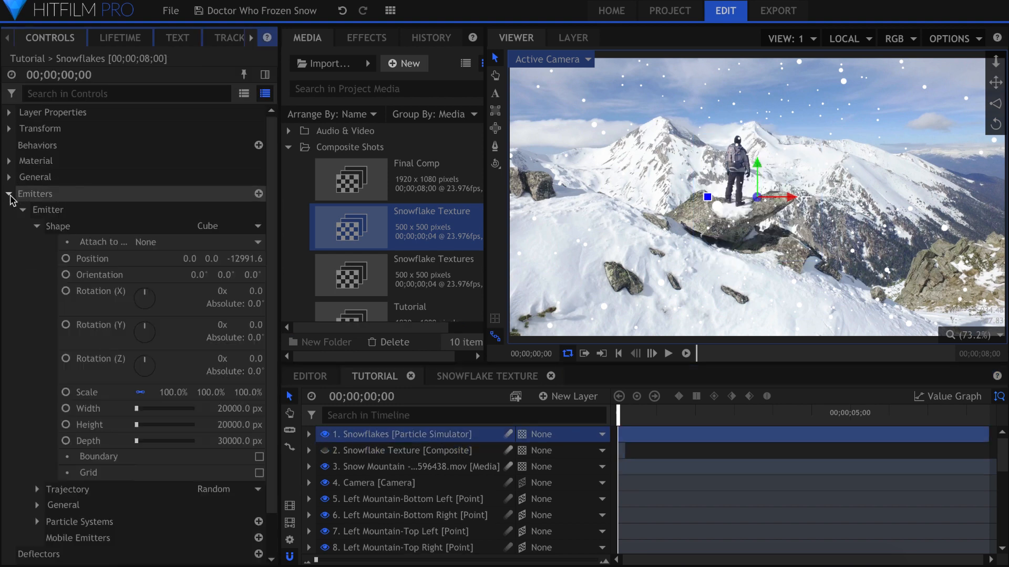
click(36, 226)
click(37, 275)
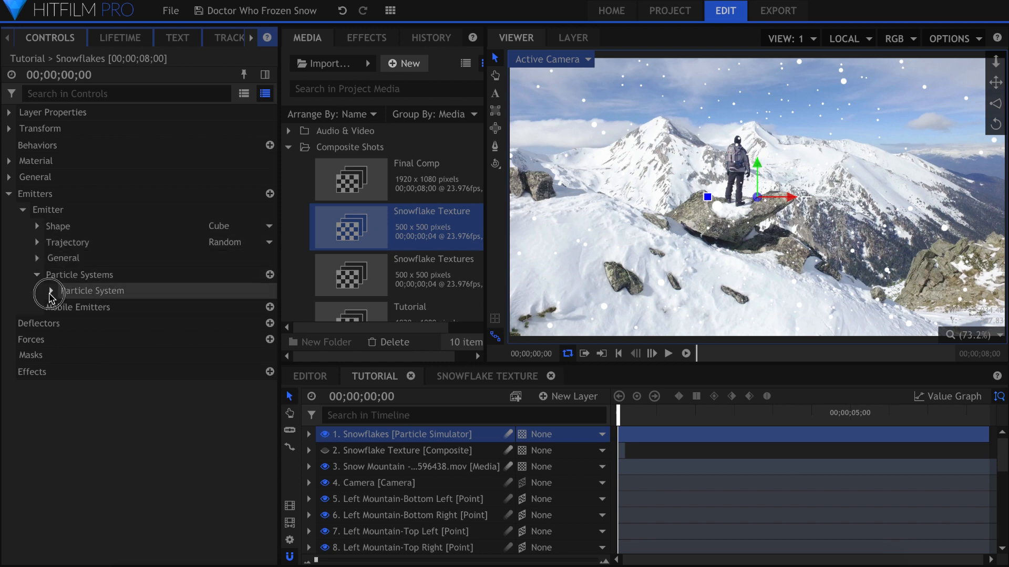
click(50, 291)
click(64, 324)
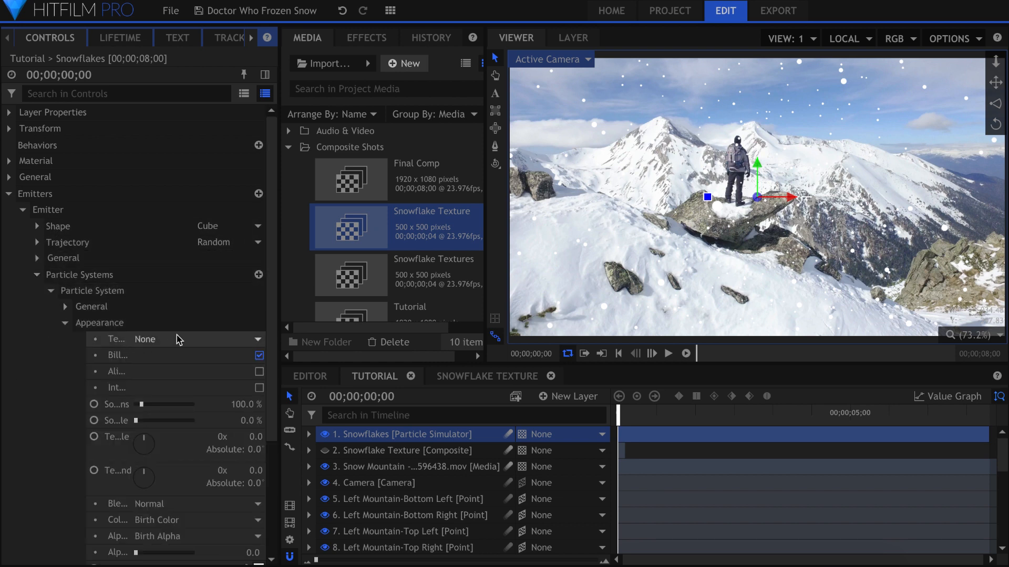
click(241, 340)
click(176, 352)
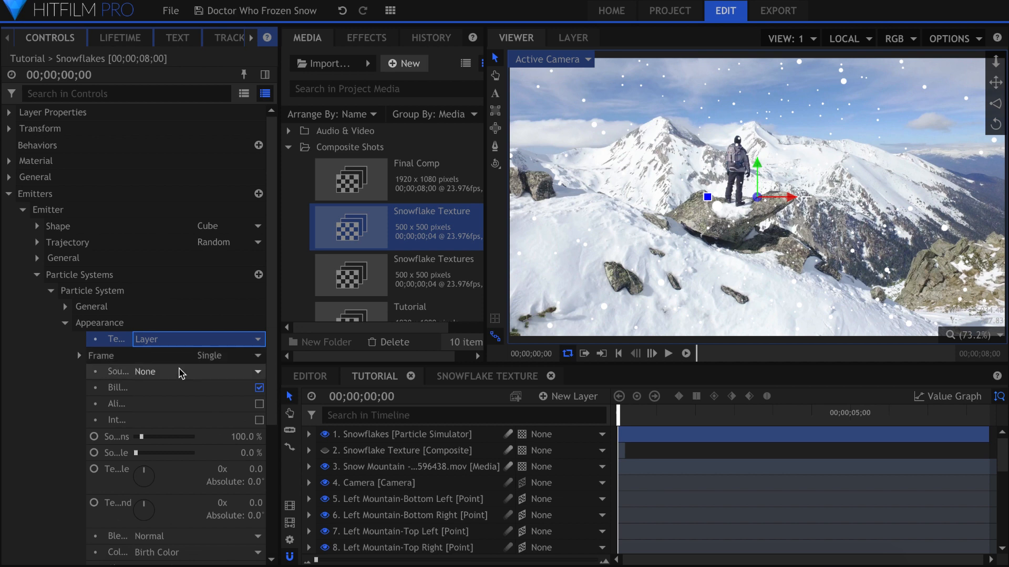
click(179, 369)
click(179, 384)
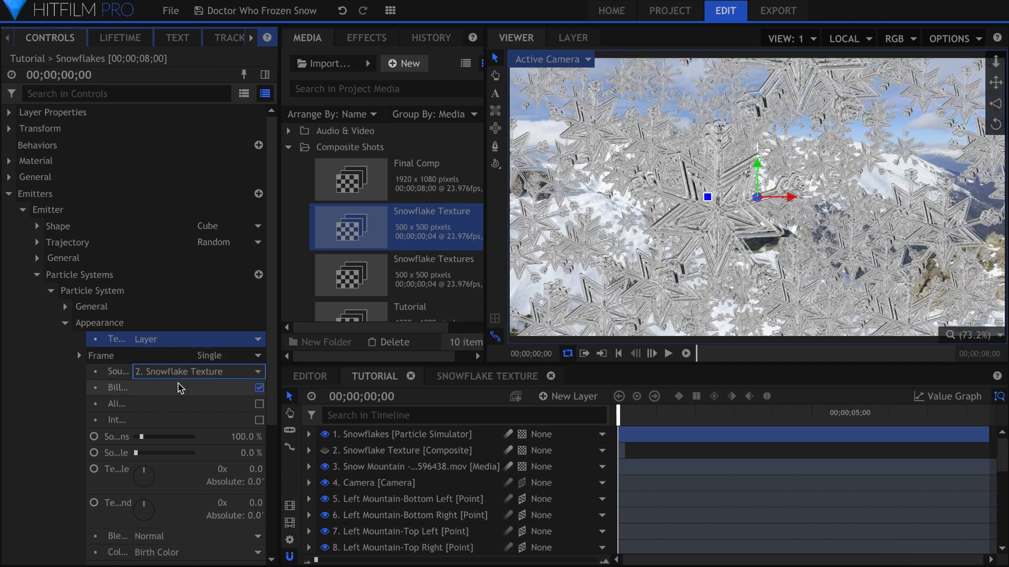
Step: Set the particle texture's frame mode to Random, play the timeline to check it, and return to the start
click(225, 357)
click(223, 370)
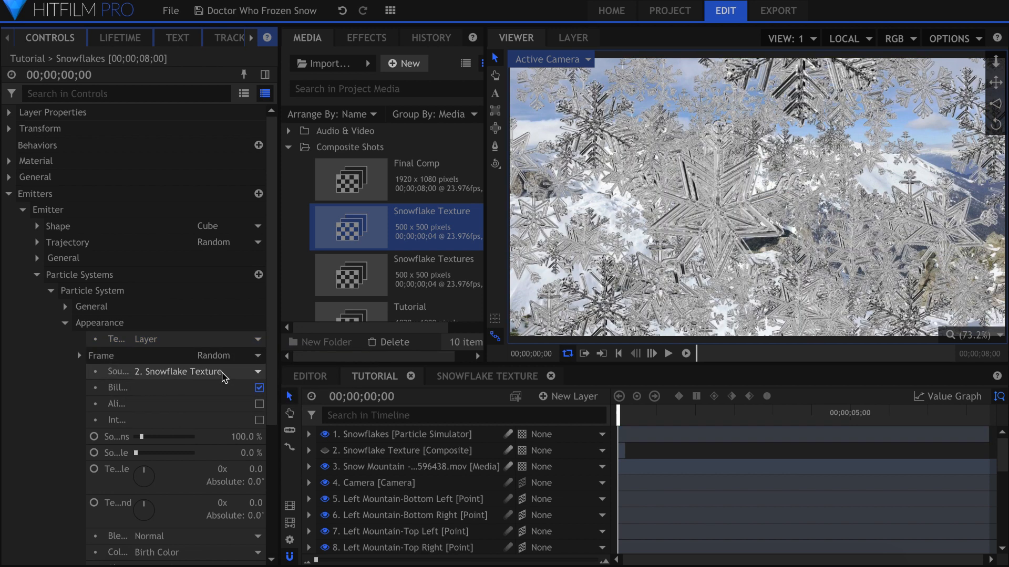
key(space)
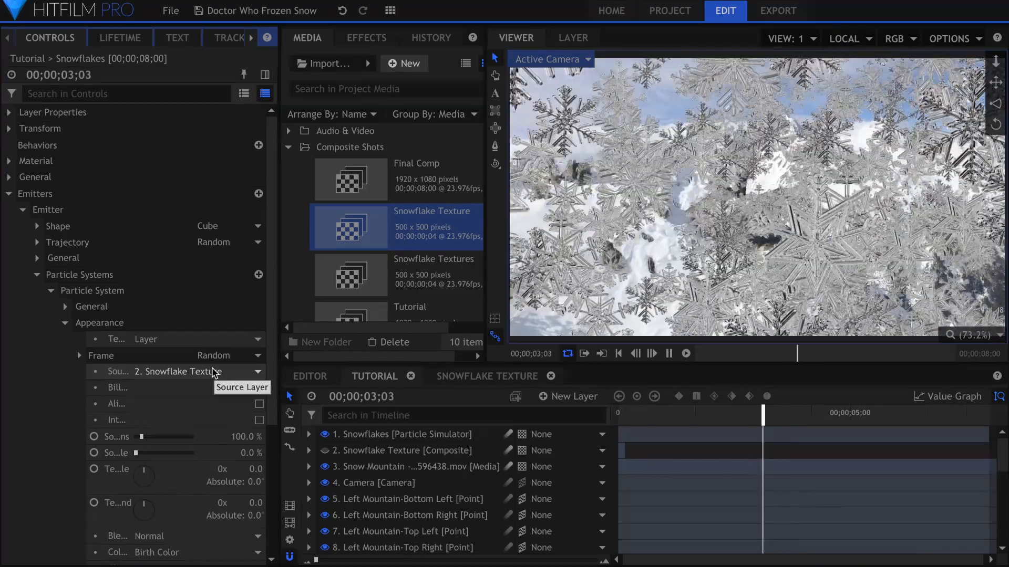
key(space)
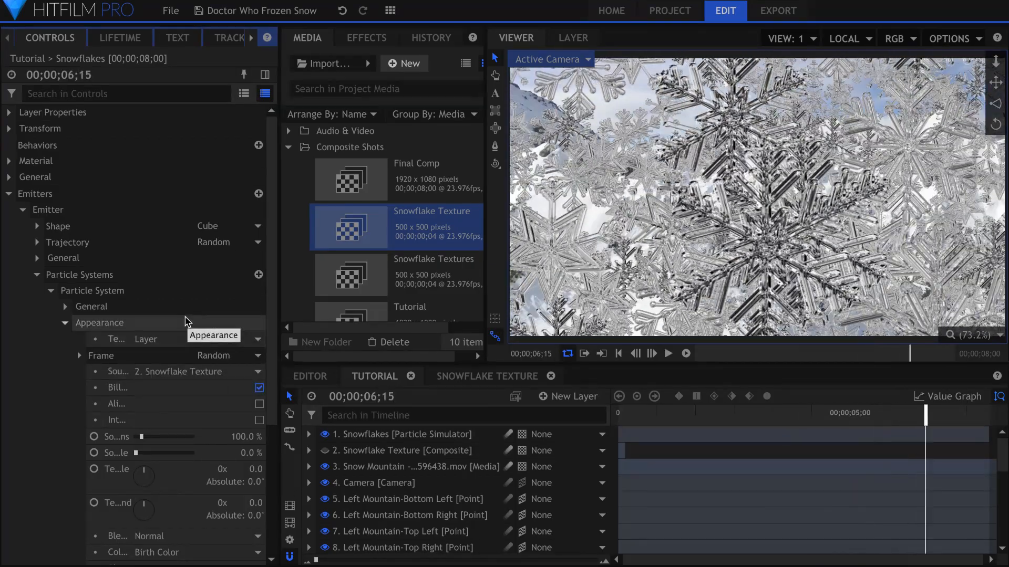
key(Home)
Step: Set the particle system's movement scale to 100% and play back the snowflakes
click(174, 97)
text(scale)
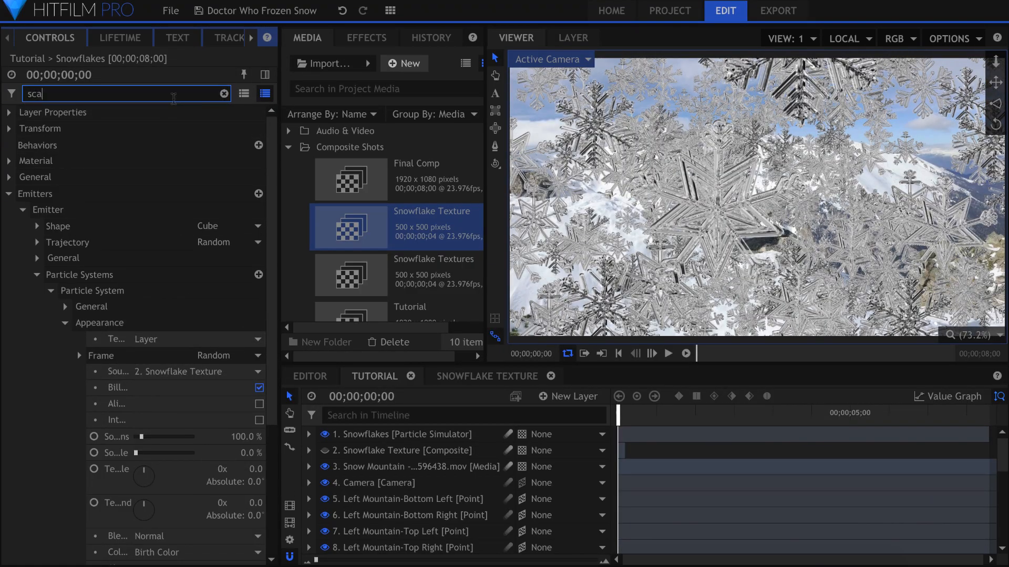
click(253, 291)
text(100)
key(Return)
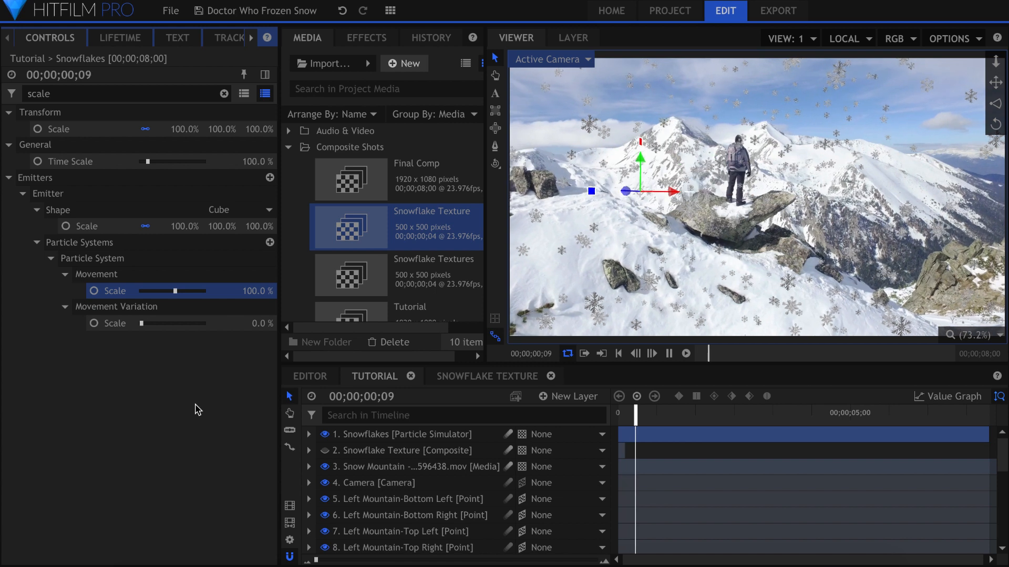
click(196, 410)
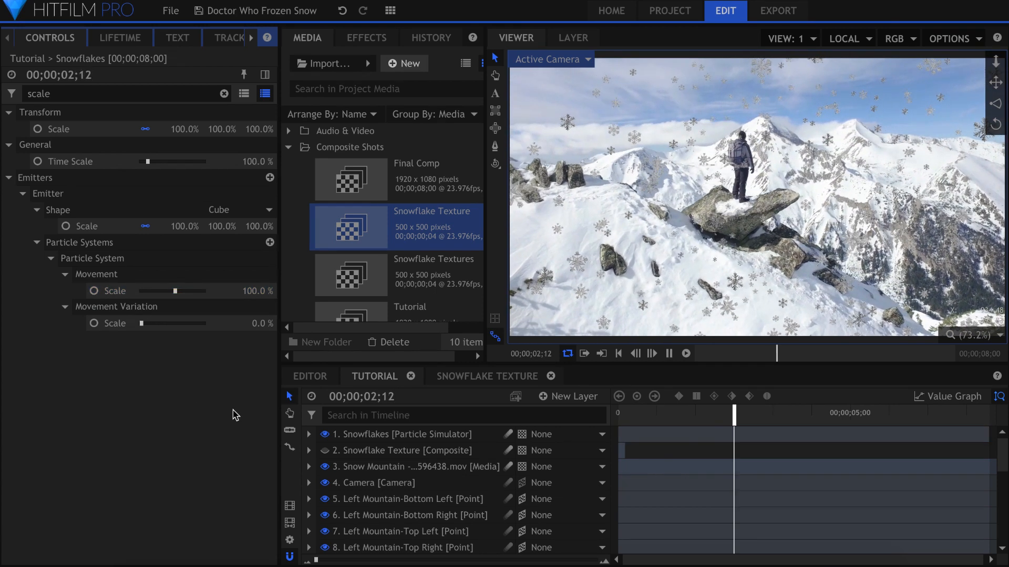
key(space)
Step: Turn off billboarding in the particle system's appearance and play the timeline
click(154, 95)
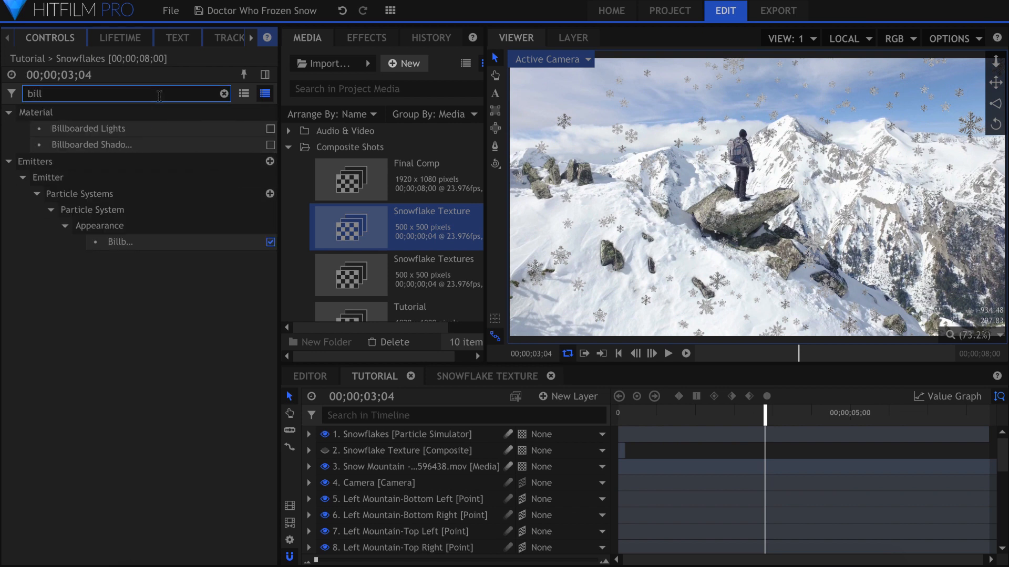
click(271, 243)
key(space)
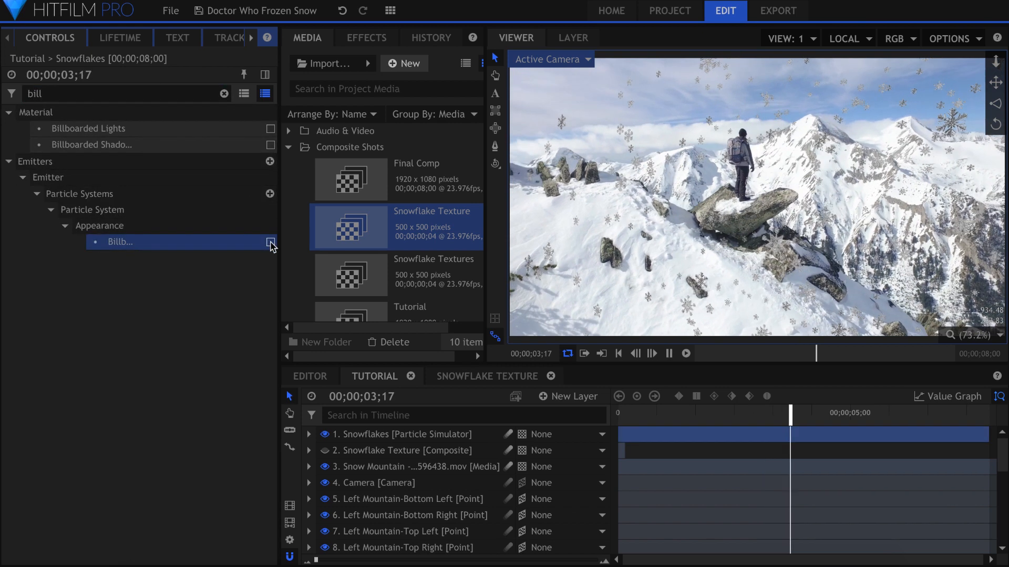
Step: Set the movement variation's X, Y and Z rotation to one full revolution each and play back the result
click(224, 94)
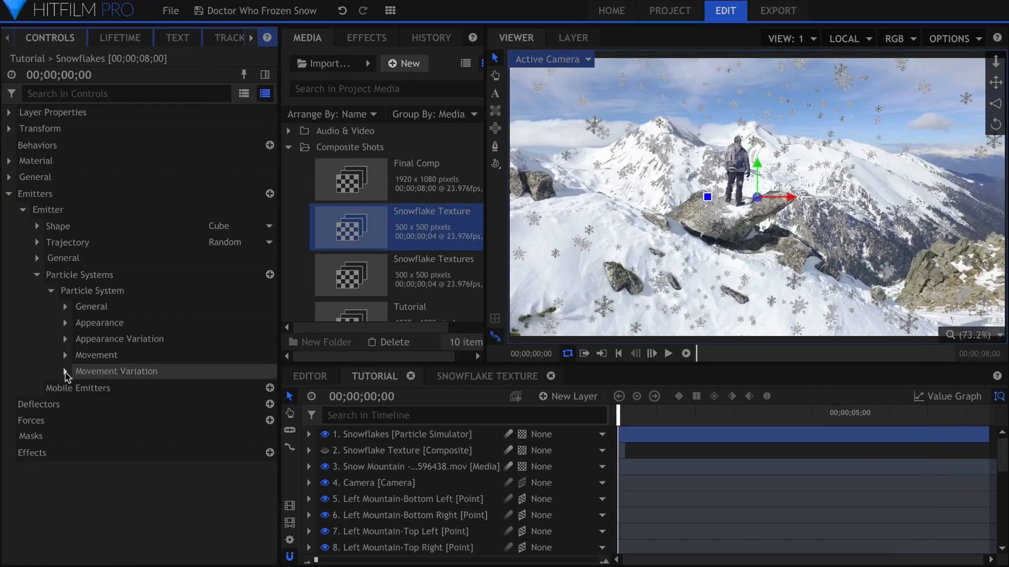
click(65, 375)
scroll(76, 379, down, 3)
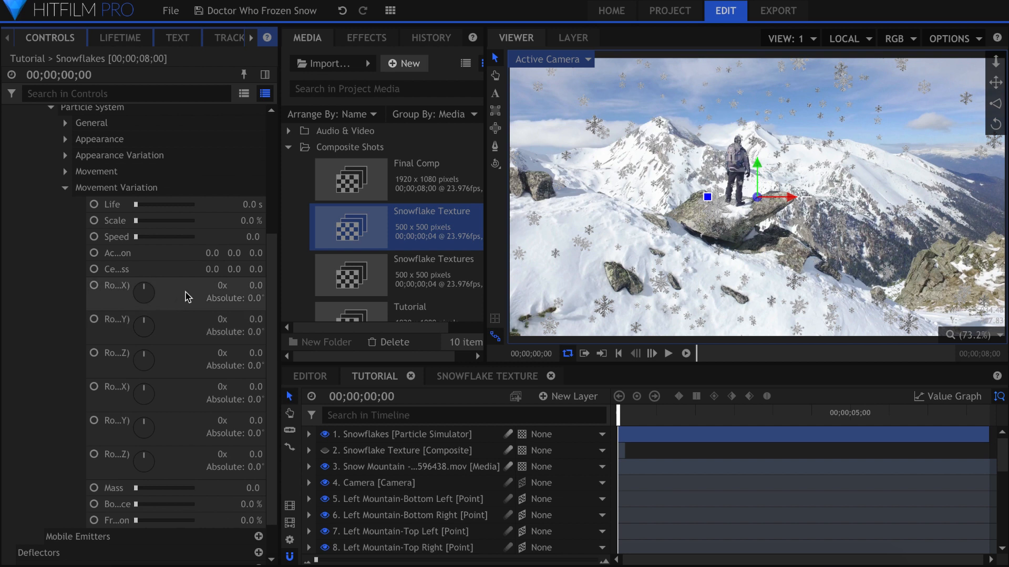
click(221, 320)
text(1)
click(220, 354)
text(1)
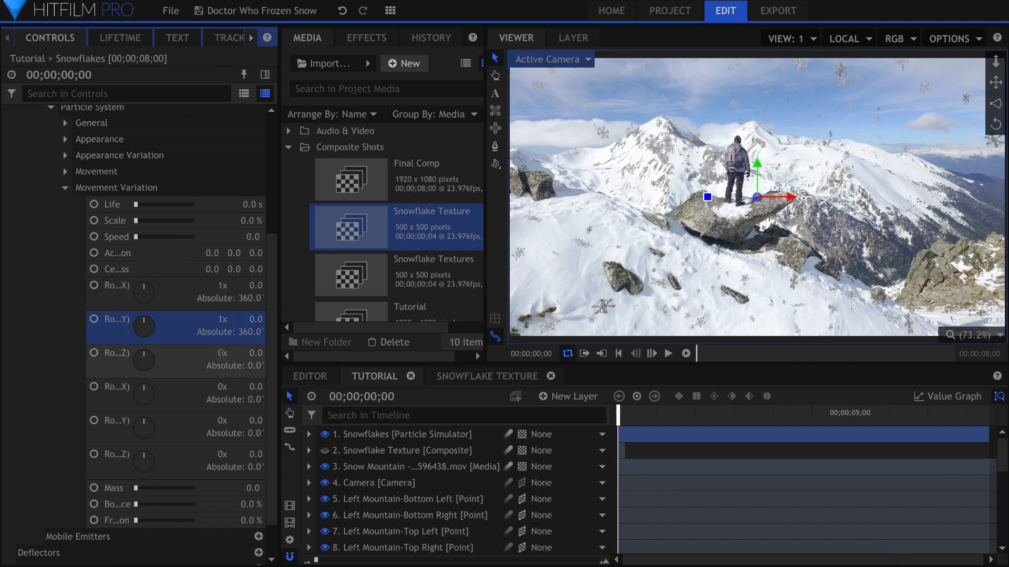
click(184, 365)
key(space)
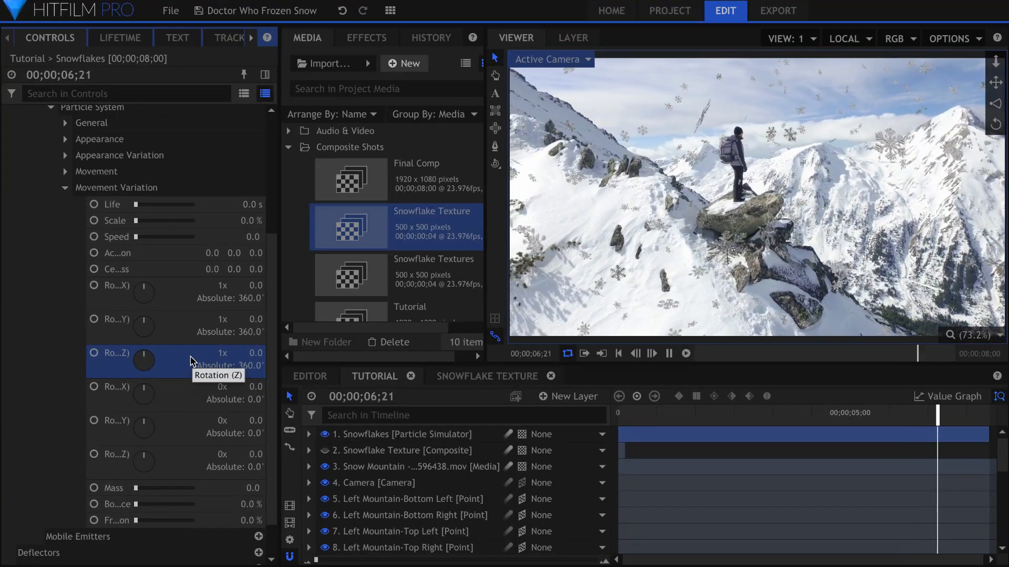
key(space)
Step: Try a particle movement scale of 200% and preview the snowflakes
click(160, 94)
text(scale)
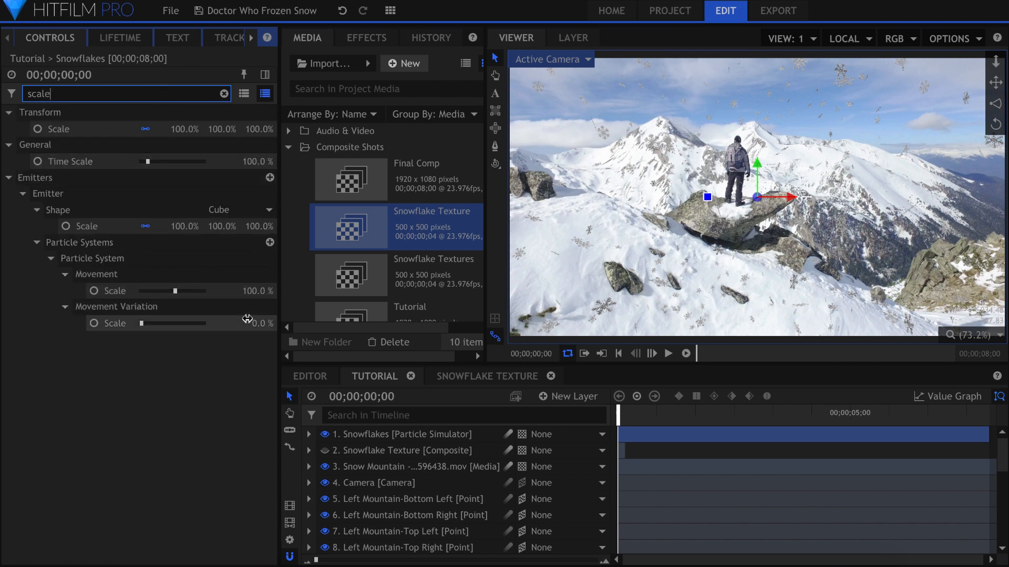
click(255, 292)
text(200)
key(Return)
click(257, 409)
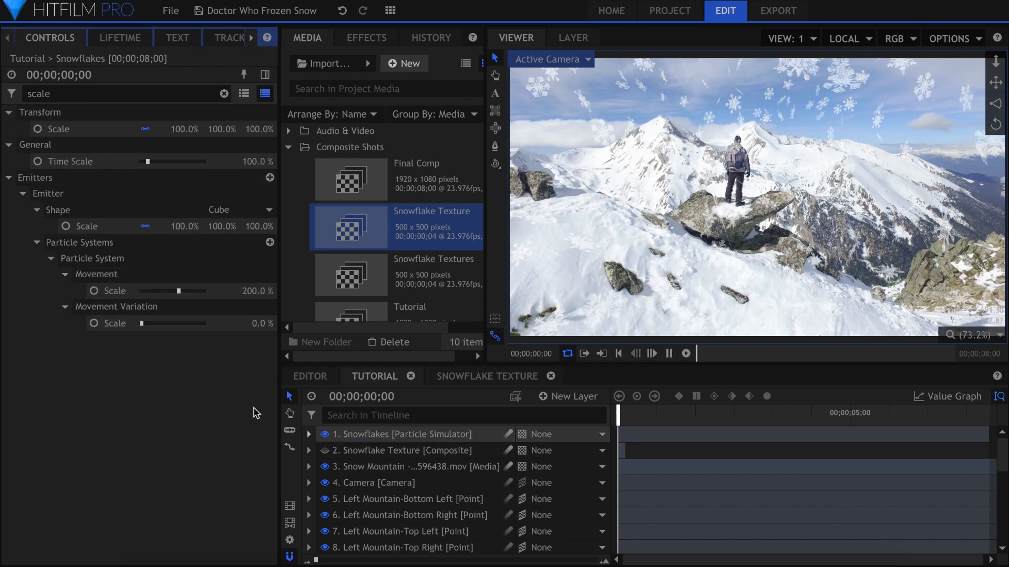
key(space)
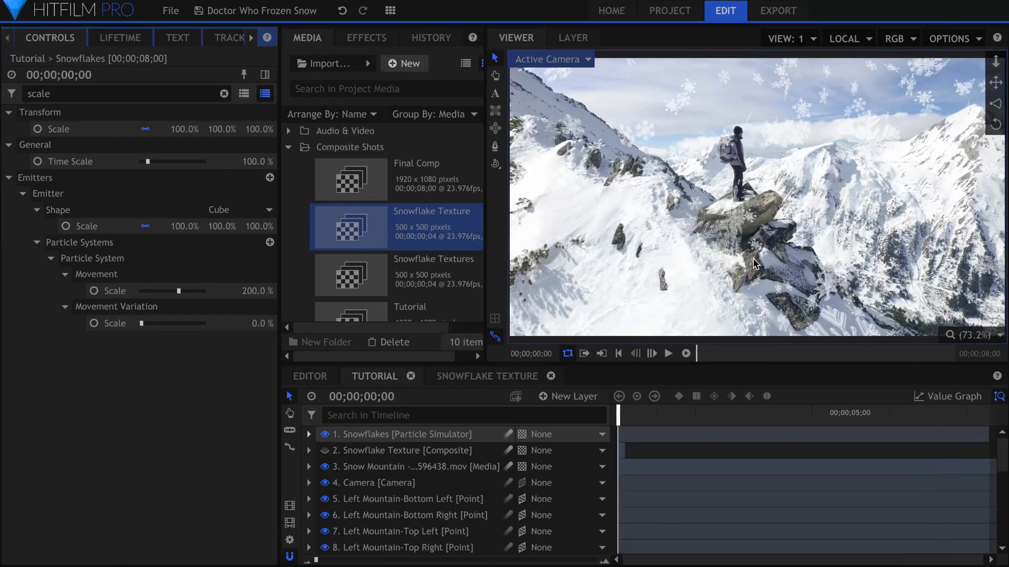
Step: Return the Snowflakes layer's blend mode to Normal and set the particle movement scale back to 100%
right_click(439, 434)
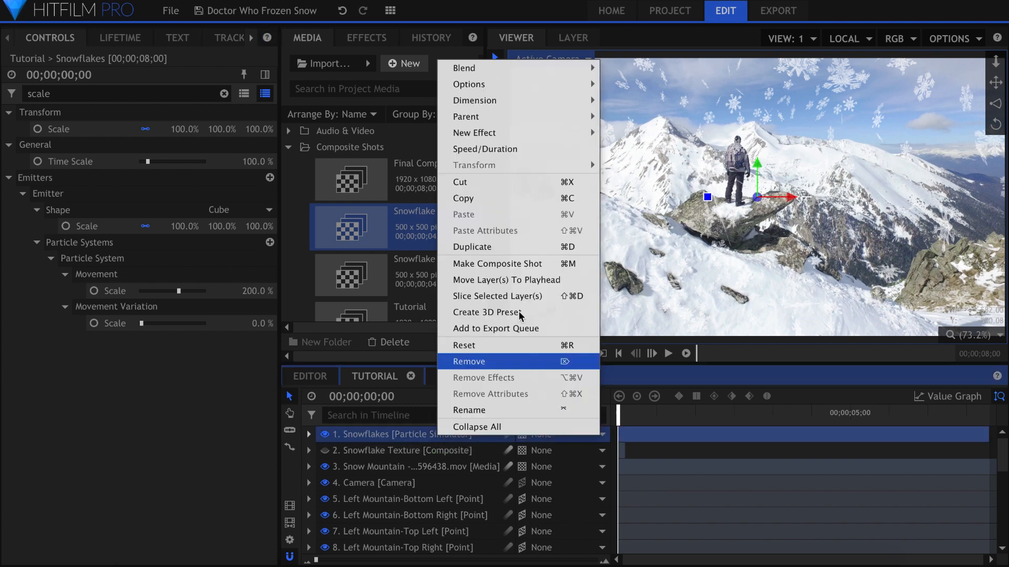
mouse_move(578, 69)
click(646, 76)
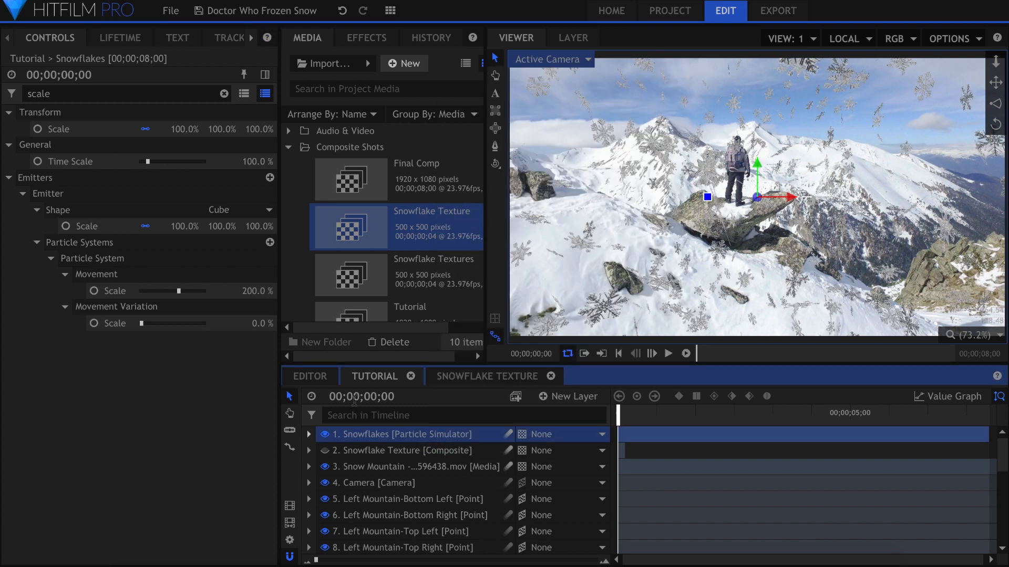
click(173, 394)
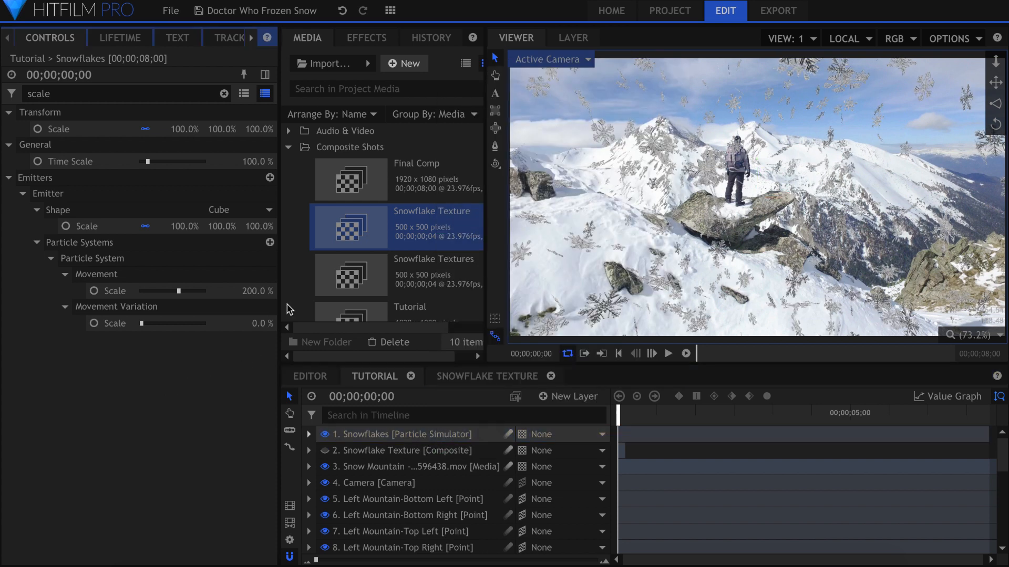
click(241, 289)
text(100)
key(Return)
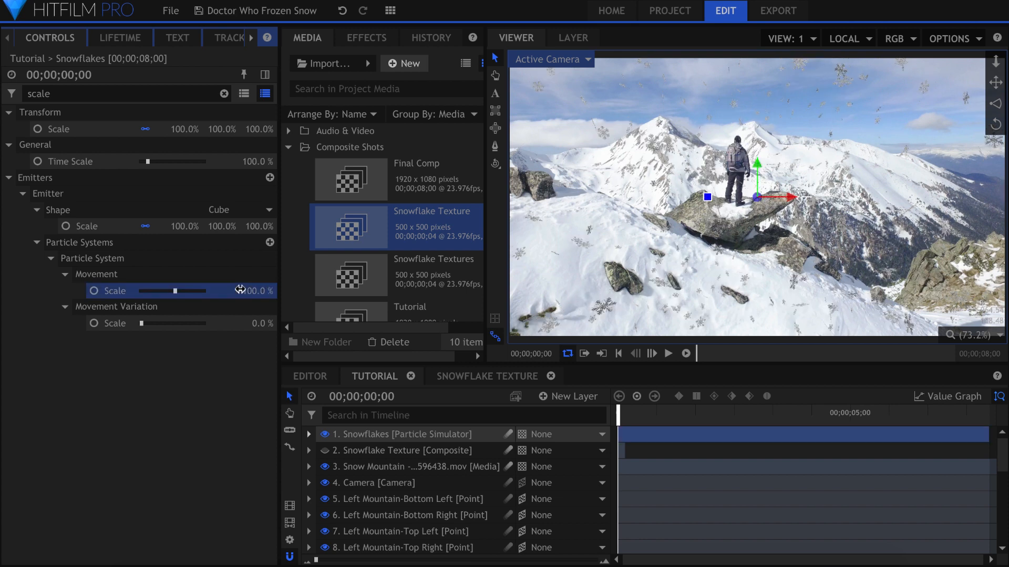
click(214, 416)
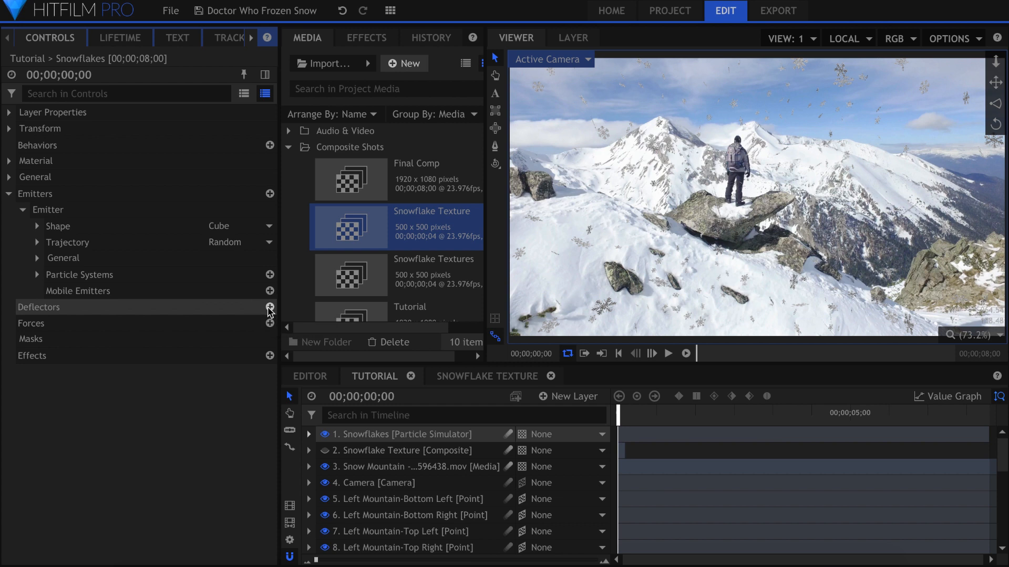
Step: Add a deflector to the Snowflakes particle simulator and name it Body
click(269, 307)
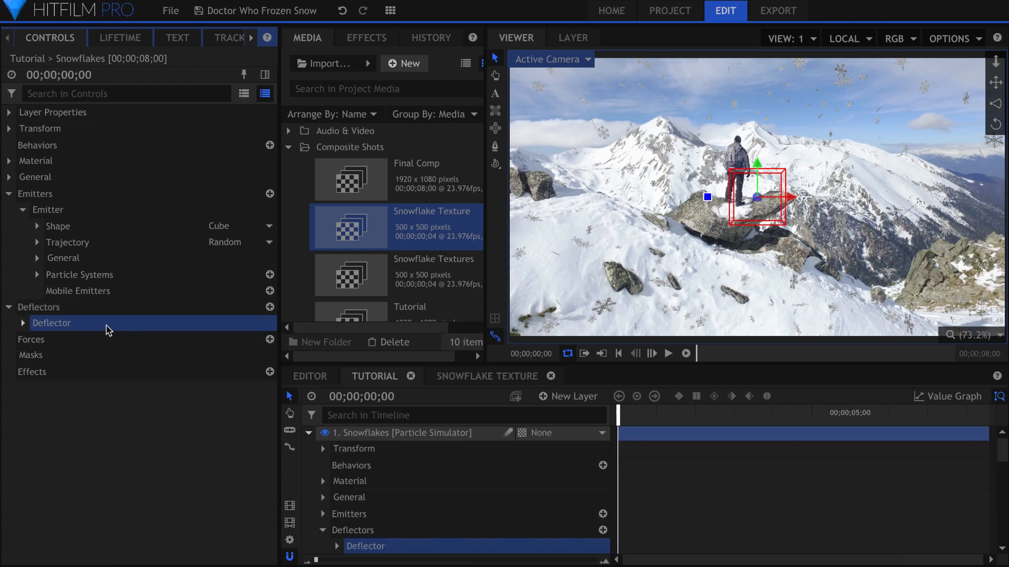
double_click(40, 327)
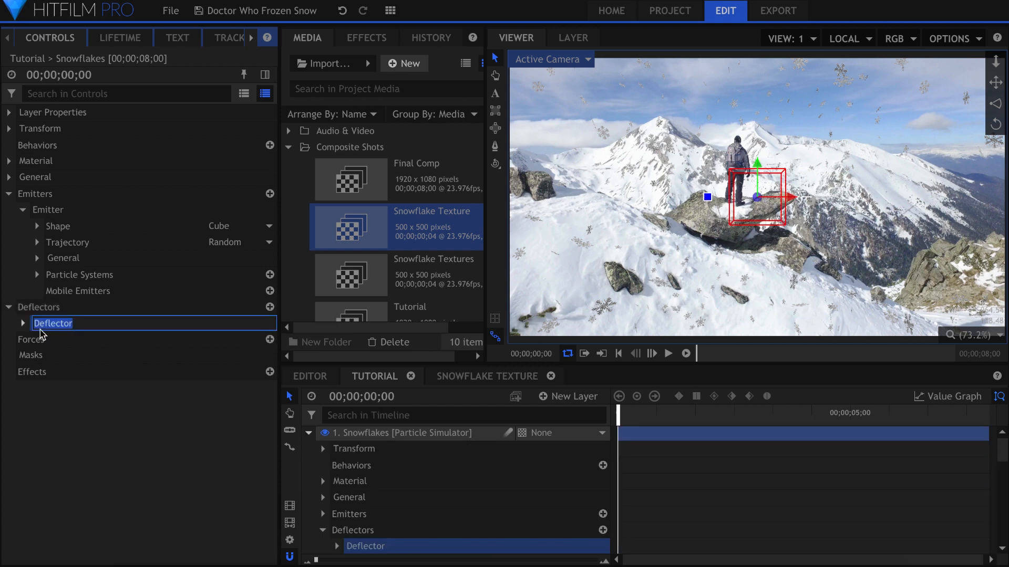
key(Return)
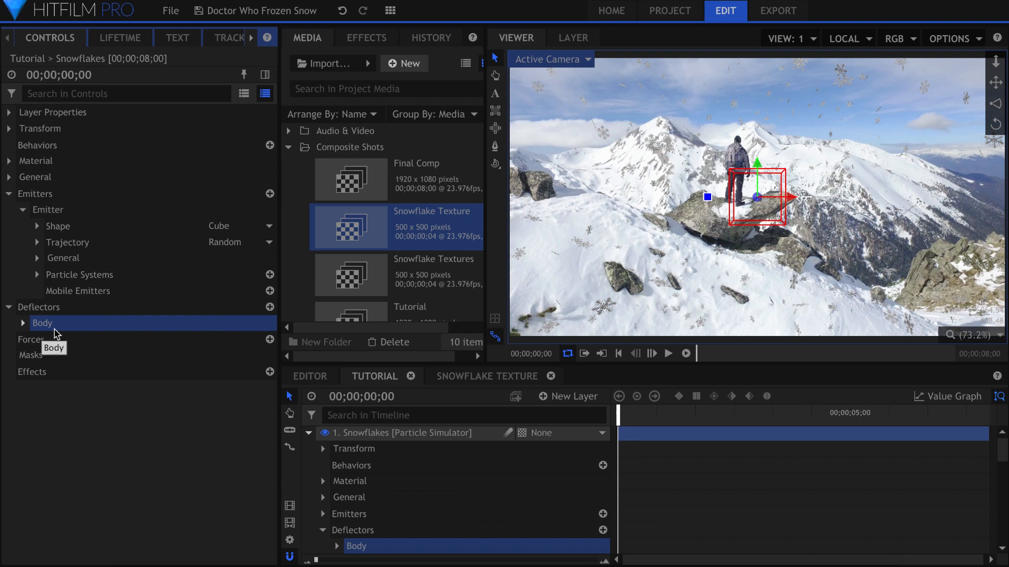
Step: Set the Body deflector shape's Z position to -10000 and play the timeline to check its placement
key(Home)
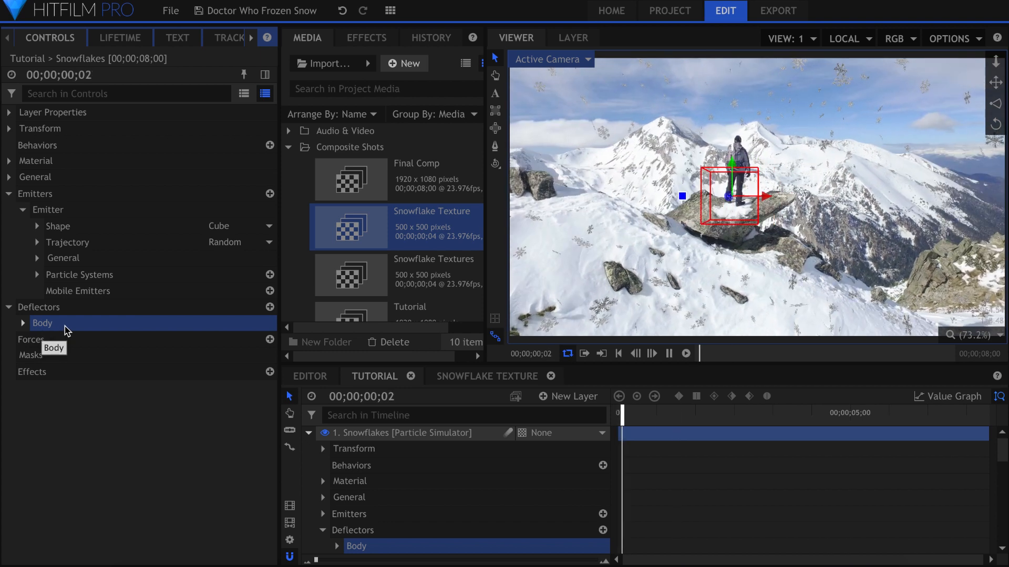
key(space)
click(23, 324)
click(36, 356)
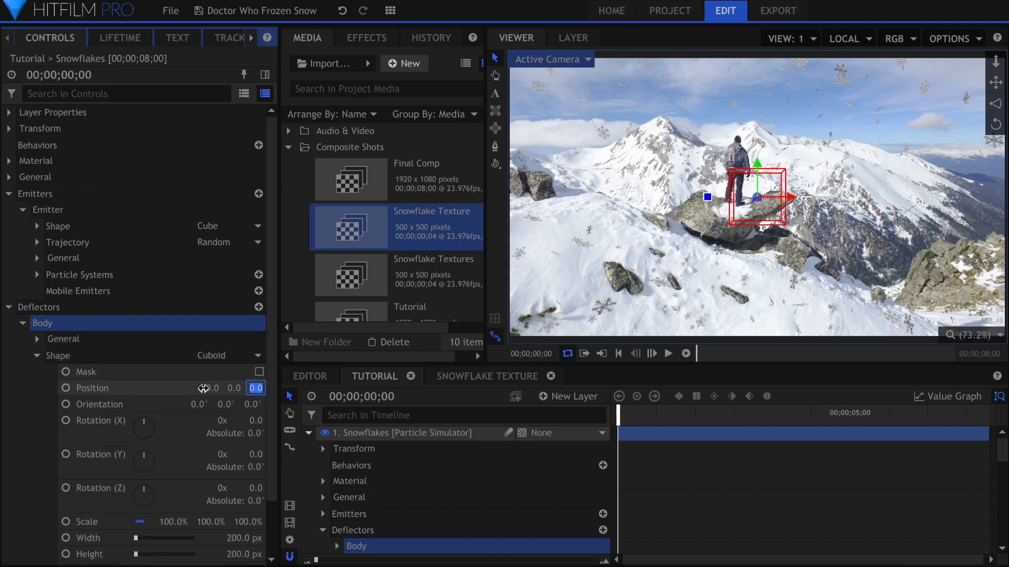
key(Return)
key(space)
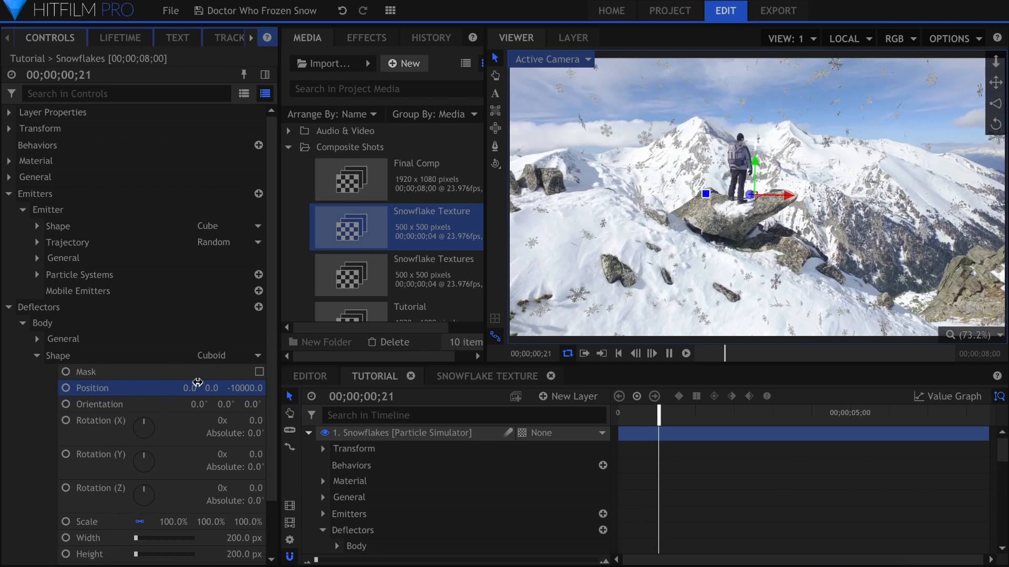
key(space)
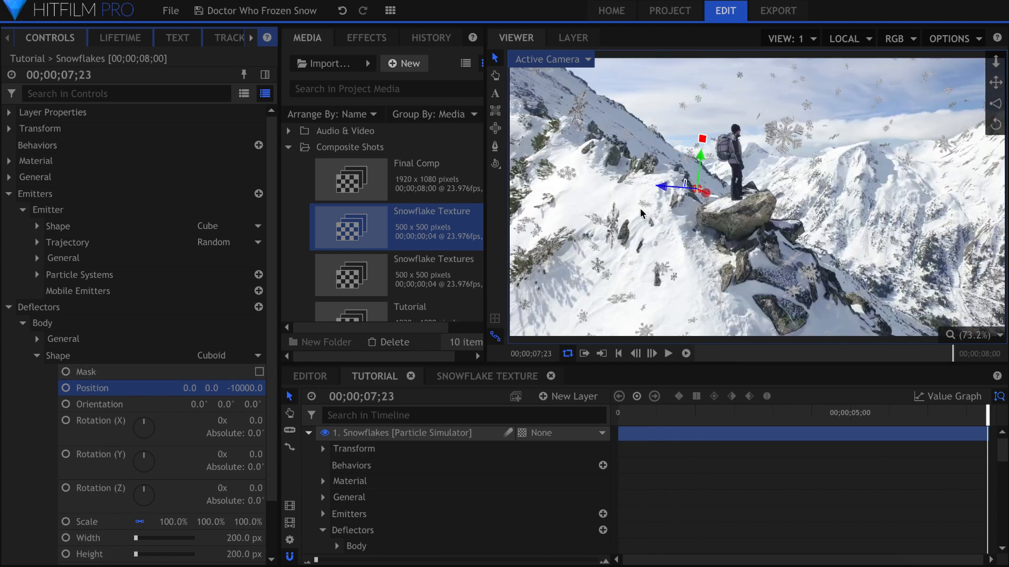
Step: Move the Body deflector to the man's feet, at about X -1063 and Z -12001, checking the first and last frames
drag(661, 186, 770, 202)
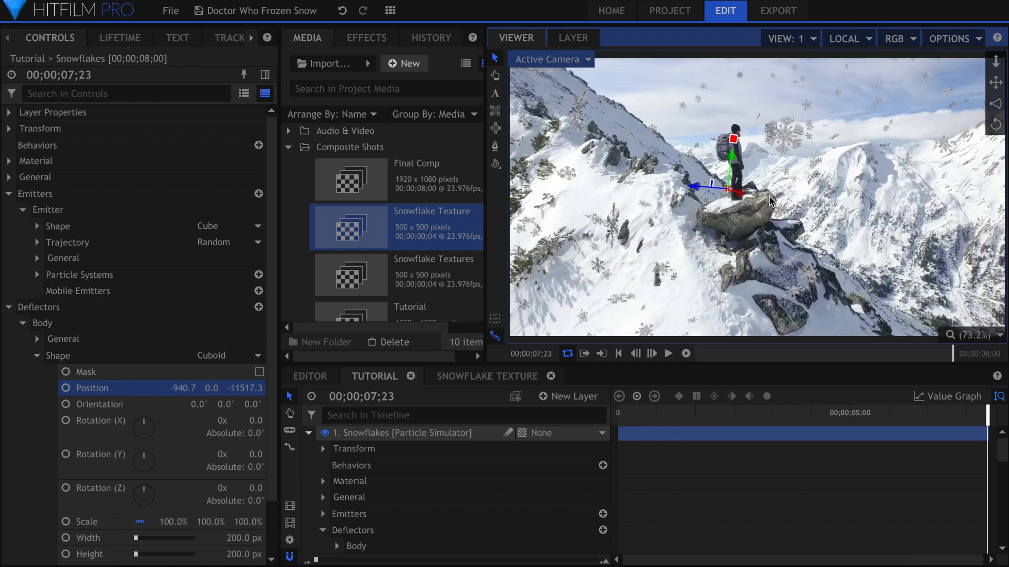
drag(695, 186, 767, 201)
key(Home)
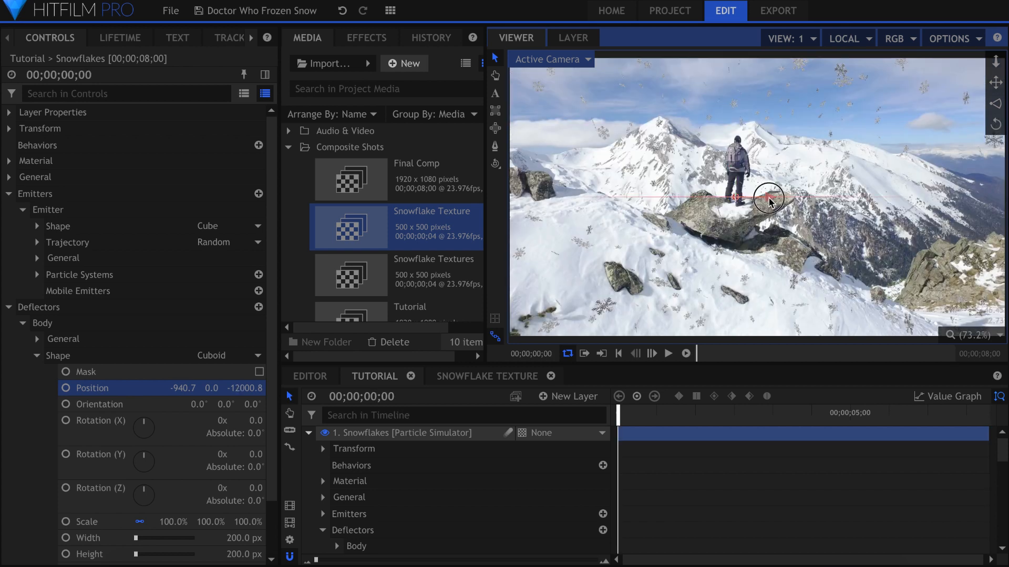
key(End)
Step: Resize the Body deflector to 1196 px wide and 3091 px high, and go to the last frame
scroll(240, 476, down, 2)
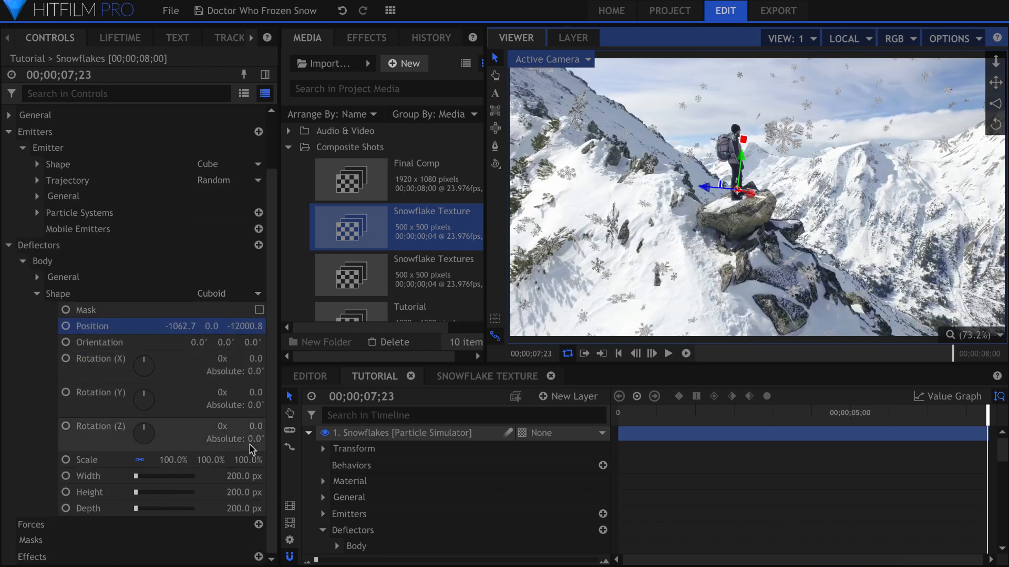
key(Home)
drag(240, 476, 239, 492)
key(End)
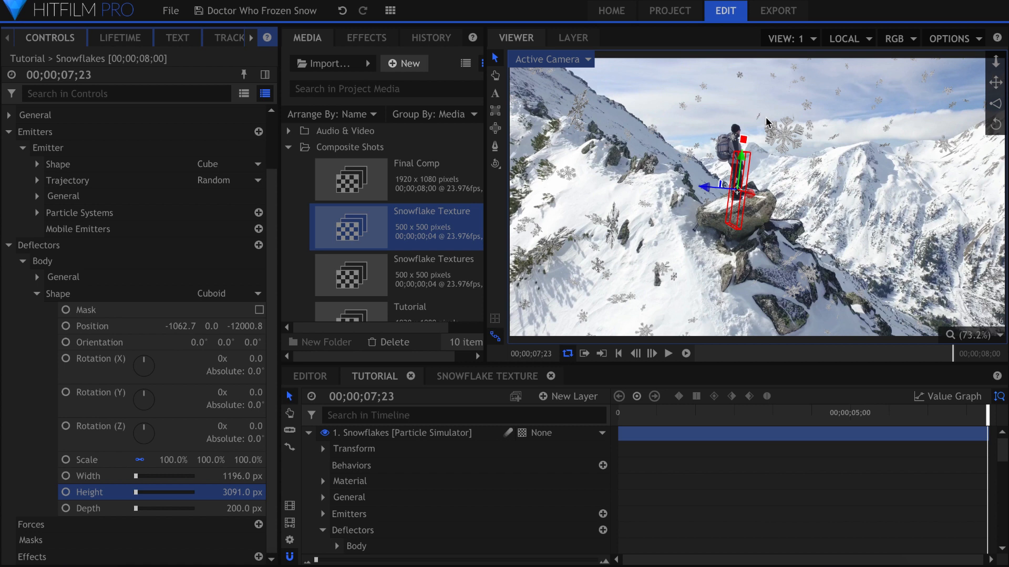
Step: Raise the Body deflector over the man to about Y 1134 and set its depth to 1017 px
drag(741, 160, 741, 132)
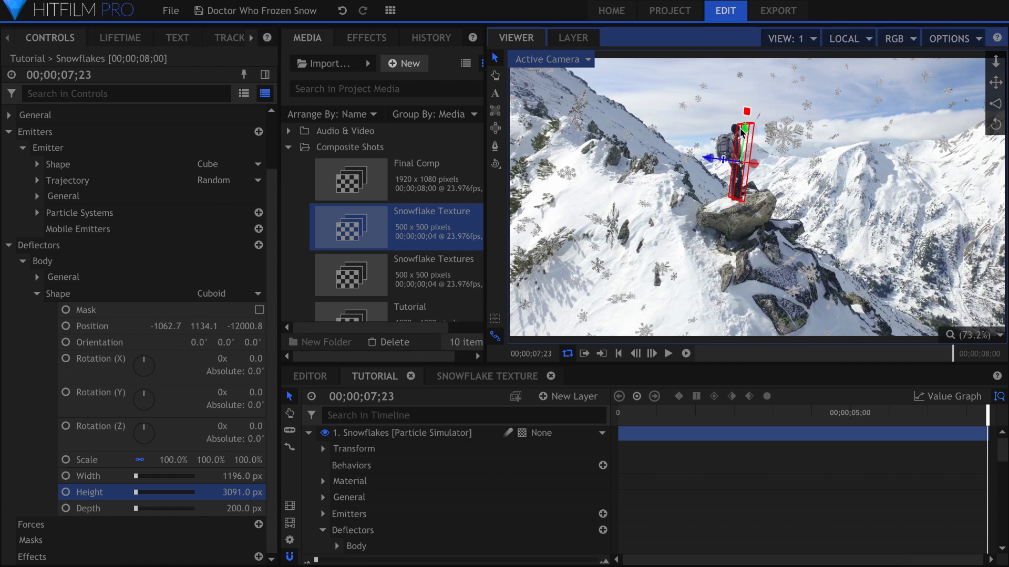
drag(234, 510, 303, 510)
drag(414, 510, 693, 510)
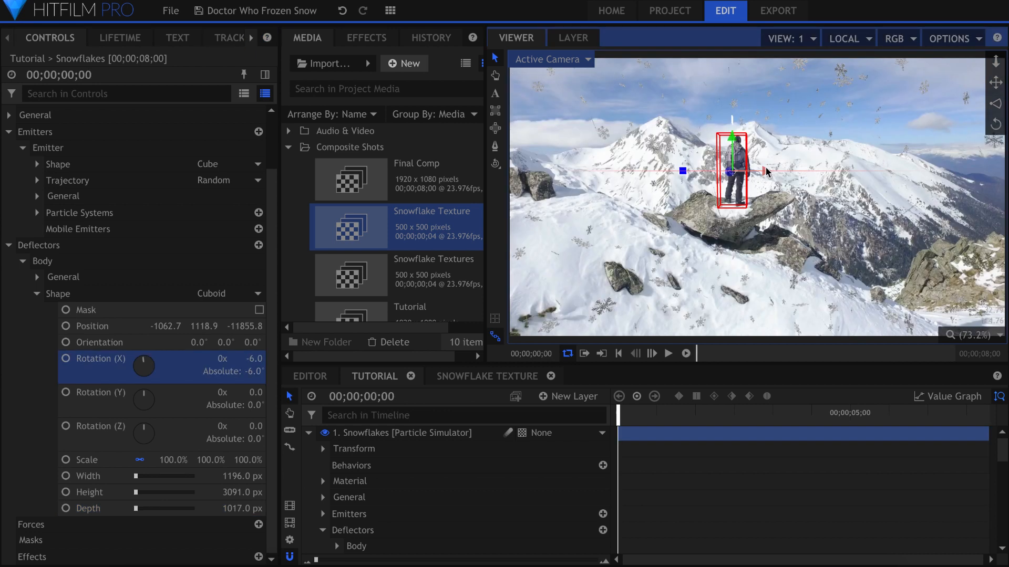
Step: Move the Body deflector to X -942 over the man and play the timeline to check how closely it fits
drag(767, 172, 771, 174)
key(space)
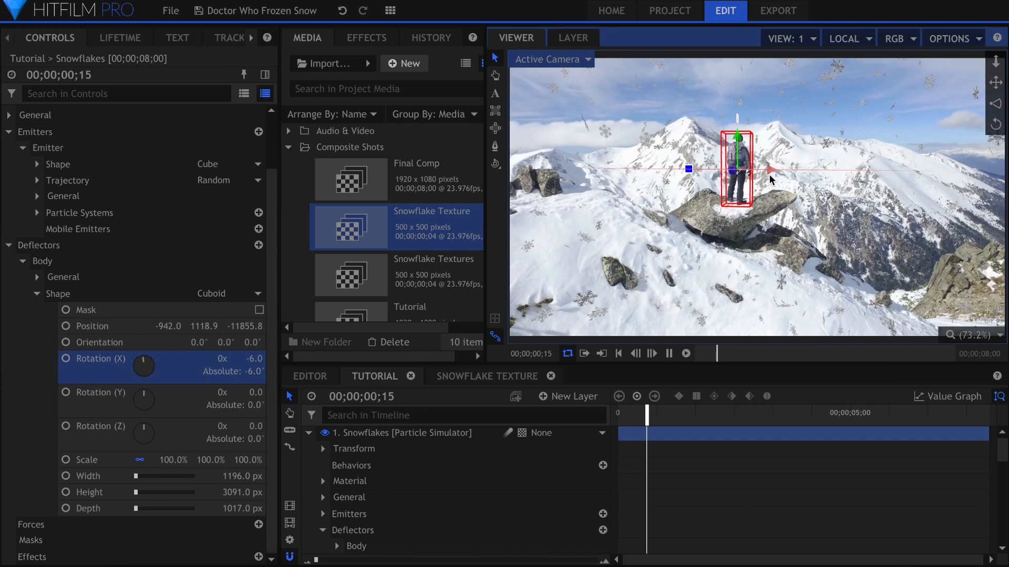
key(space)
scroll(734, 178, up, 5)
scroll(722, 210, up, 3)
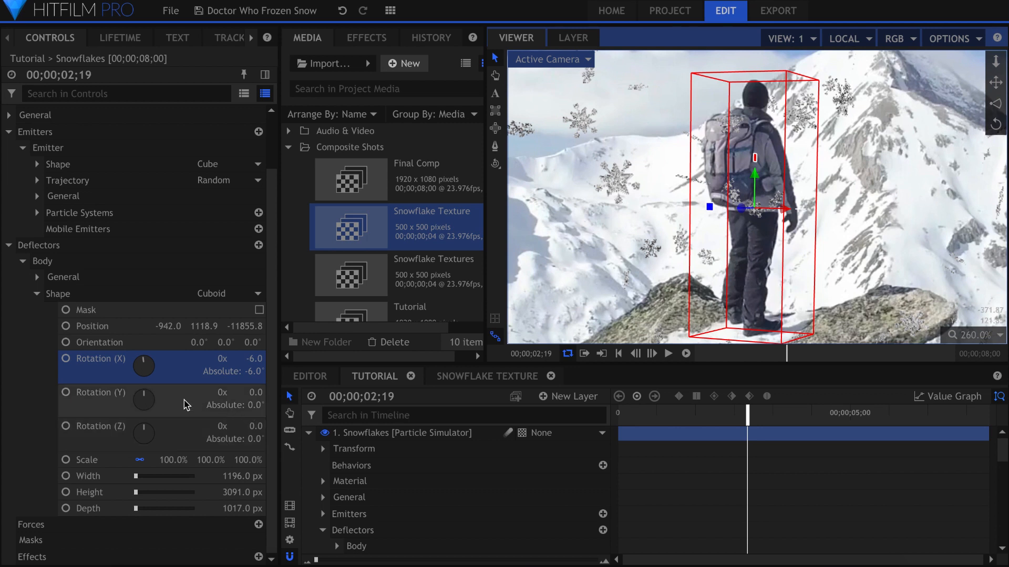
Step: Turn on the Mask option for the Body deflector's shape and play the shot to check it
click(260, 312)
key(space)
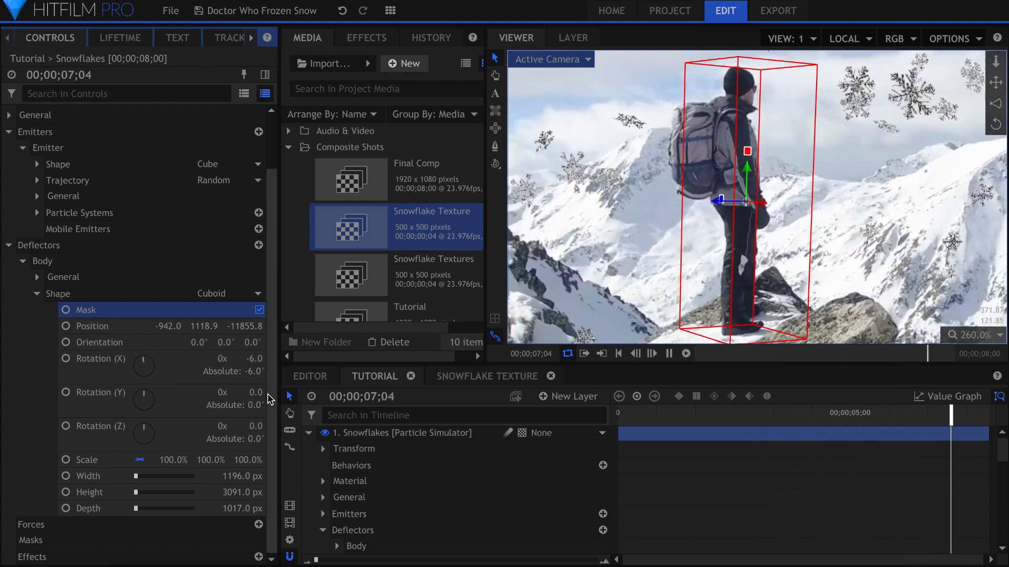
key(space)
click(983, 341)
Step: Examine the Body, Backpack, Rock and Mountain deflectors of the Snowflakes layer in the Final Comp during playback
shift+click(74, 274)
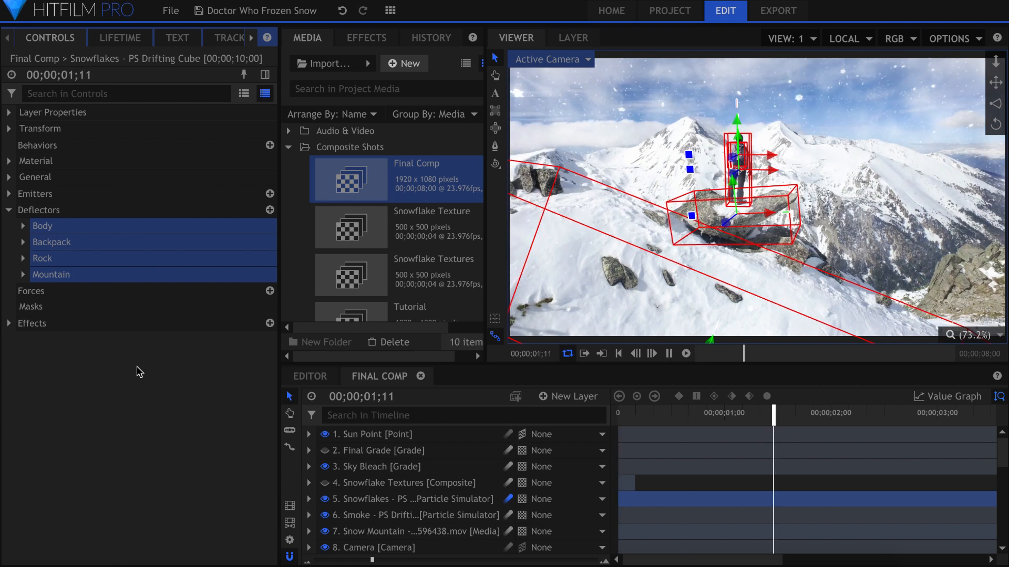
key(space)
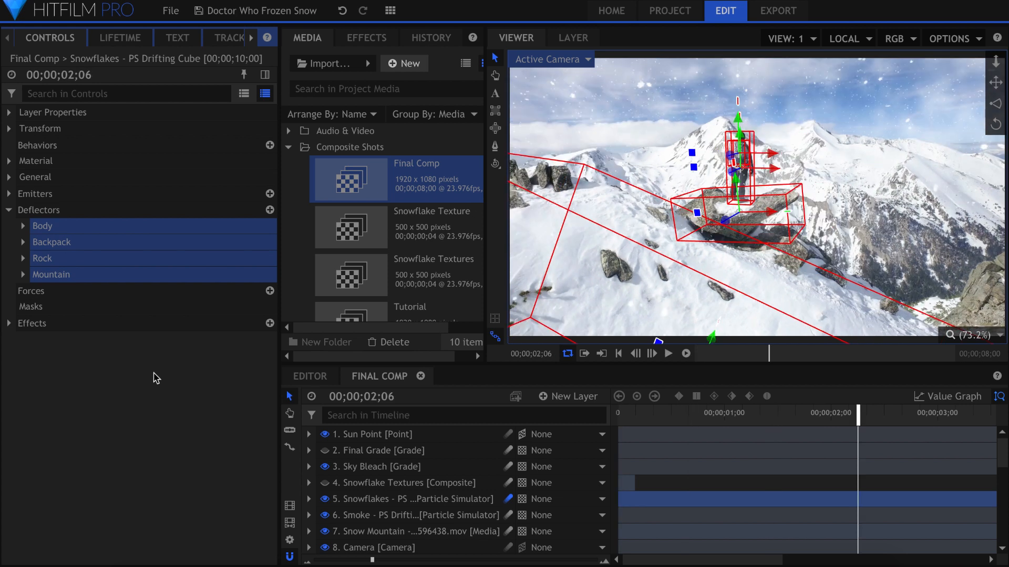
key(Home)
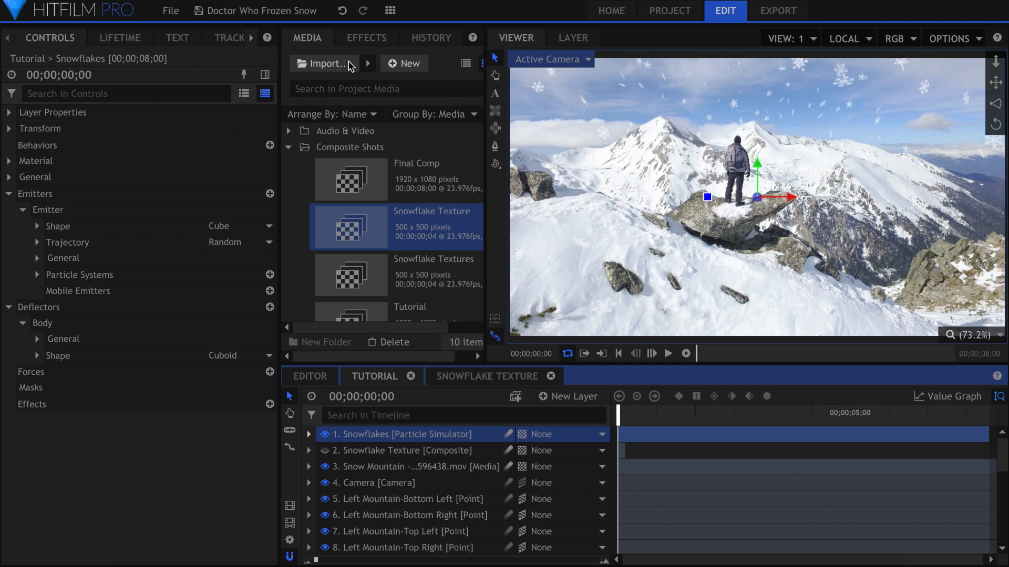
Step: Add the Blur effect and the Noise effect to the Snowflakes particle layer in the Tutorial composite
click(362, 42)
text(blur)
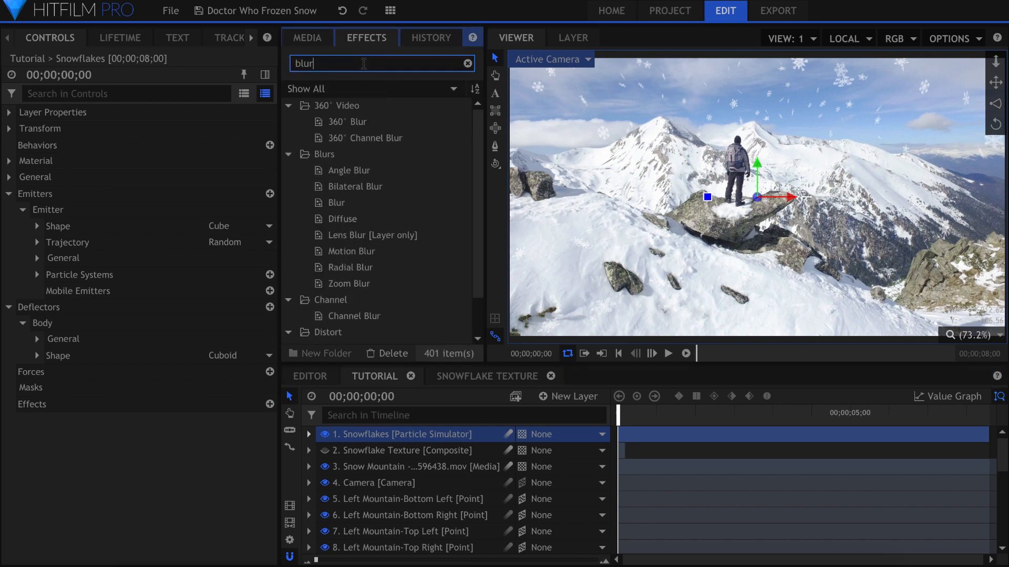
drag(363, 247, 389, 438)
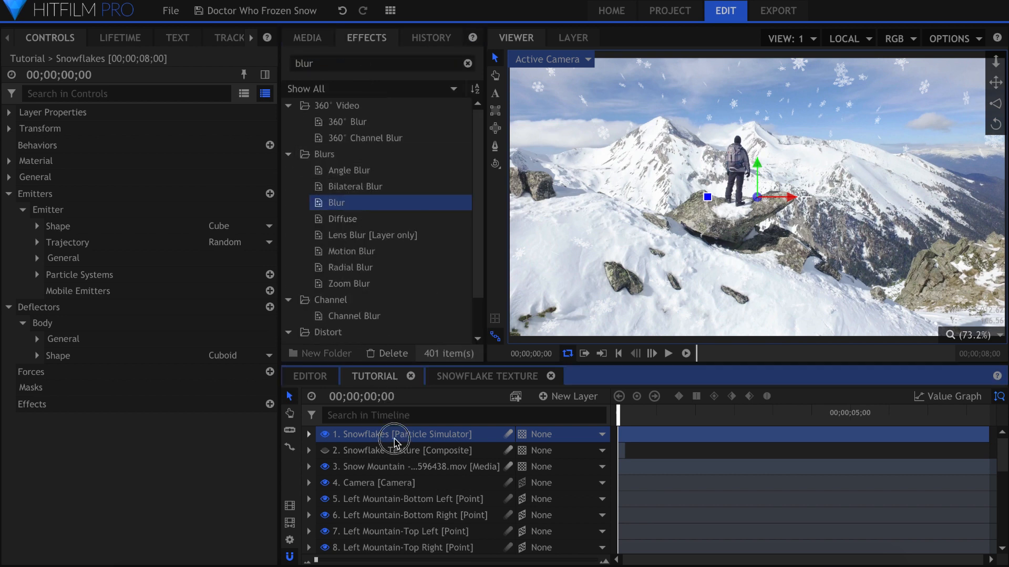
click(354, 68)
text(noise)
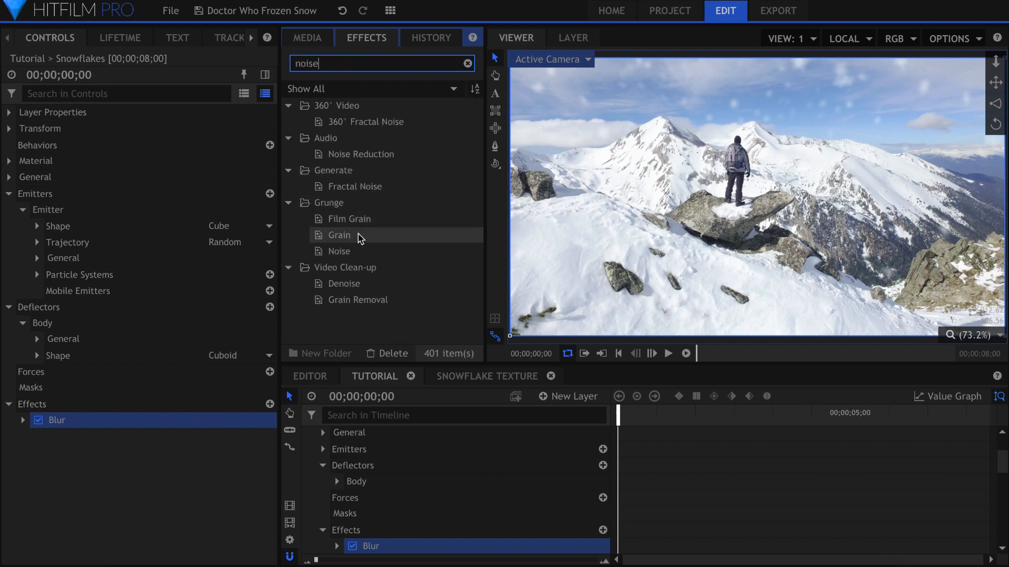
drag(341, 252, 187, 315)
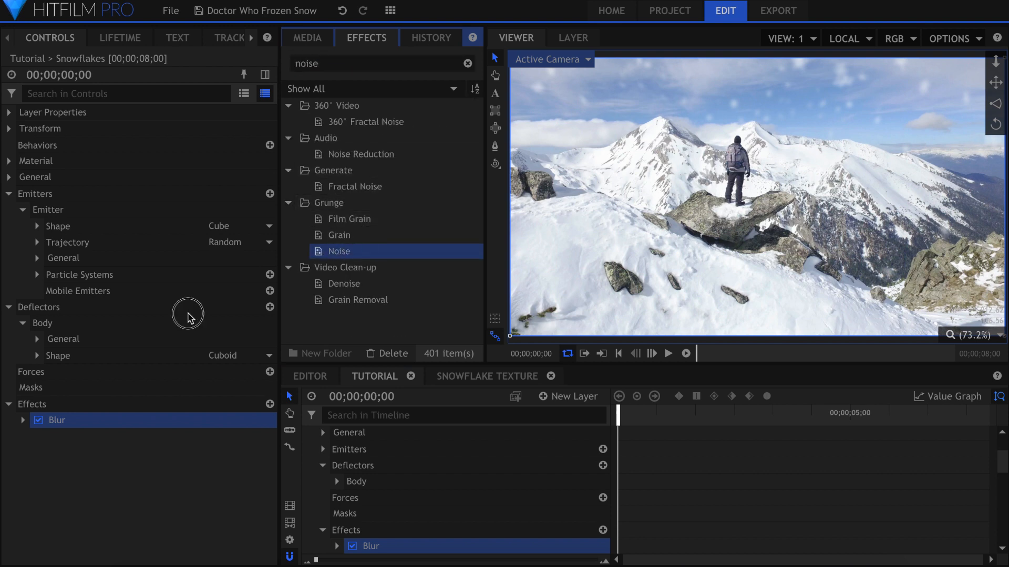
drag(93, 424, 90, 426)
Step: Set the radius of the Snowflakes layer's Blur effect to 1 px
click(22, 275)
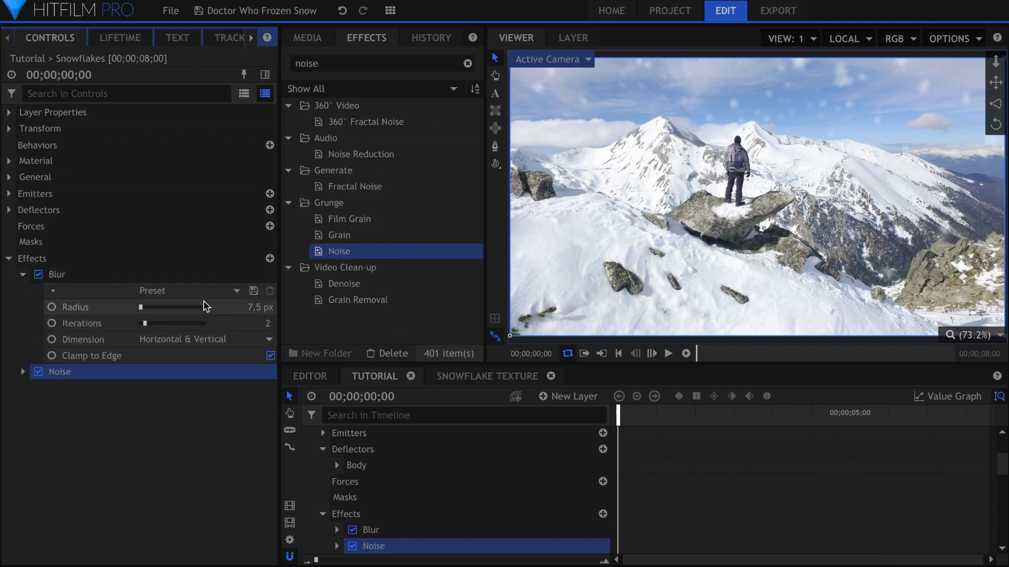
click(244, 308)
text(1)
key(Return)
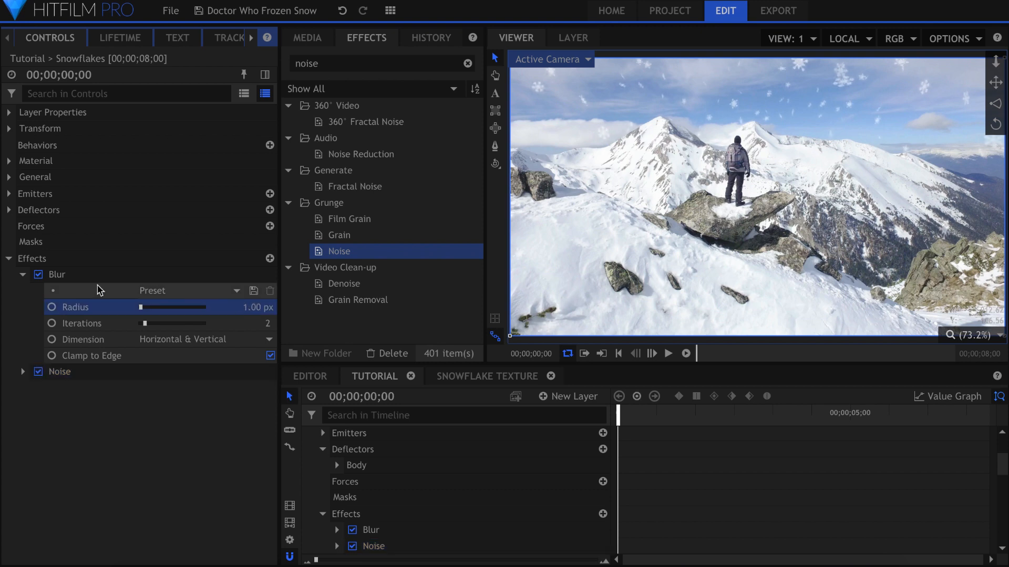
click(23, 274)
Step: Add the Light Streaks effect to the Snowflakes layer below Noise and expand its settings
triple_click(378, 63)
text(streaks)
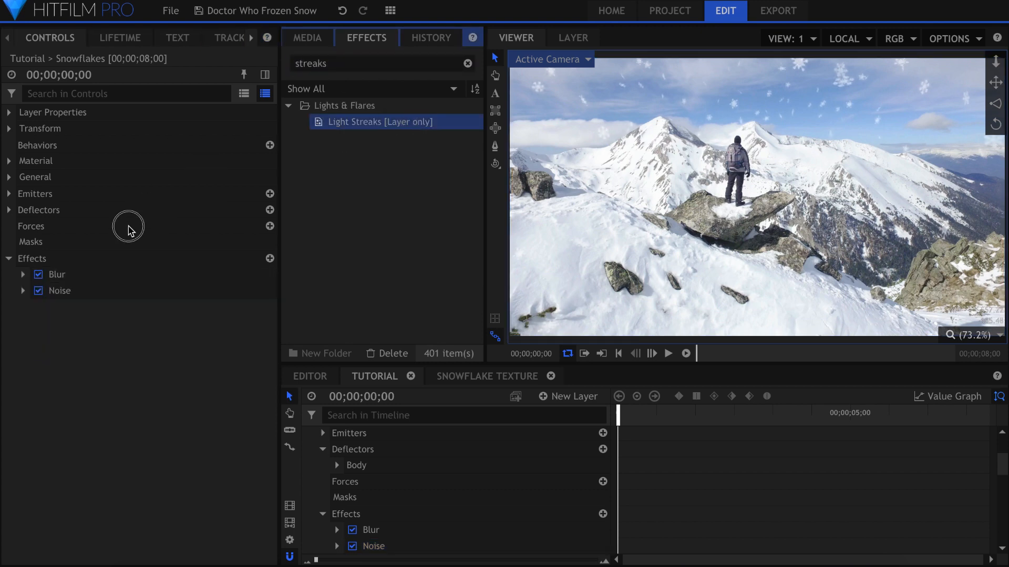
drag(128, 229, 75, 295)
click(22, 307)
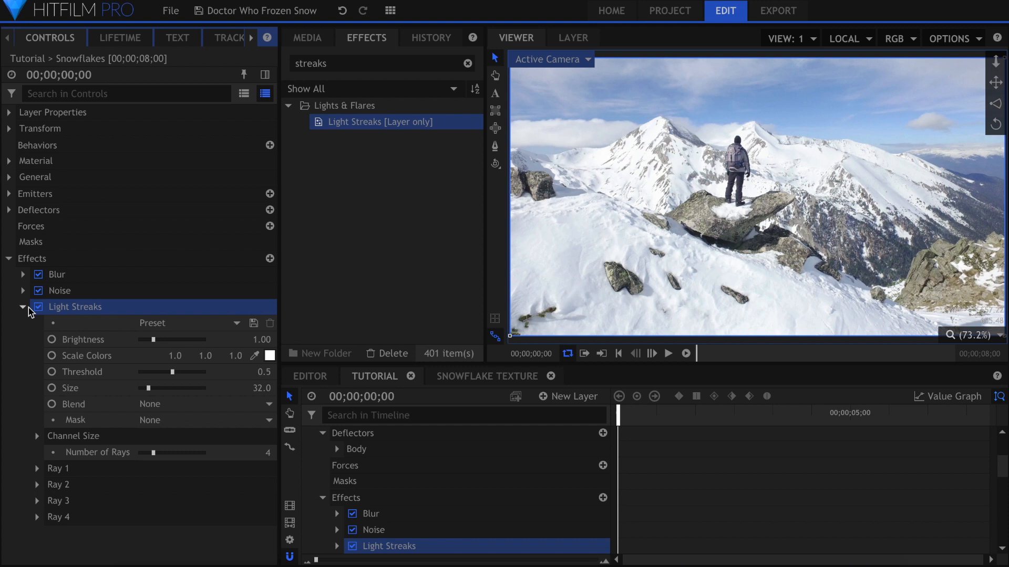
Step: Set the Light Streaks brightness to 2.85 and its threshold to 0.27, checking the look on the last frame
drag(153, 339, 236, 345)
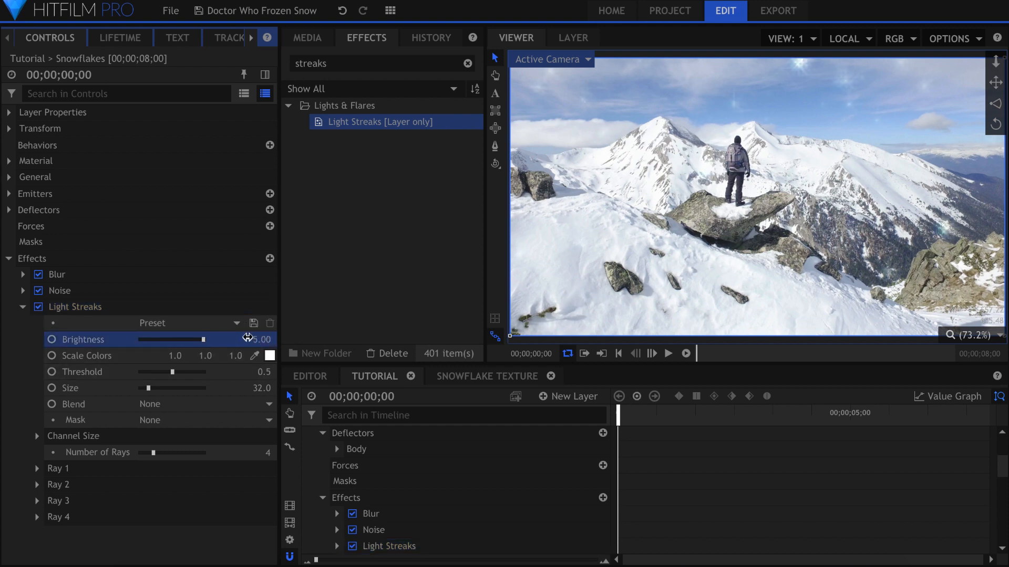
key(End)
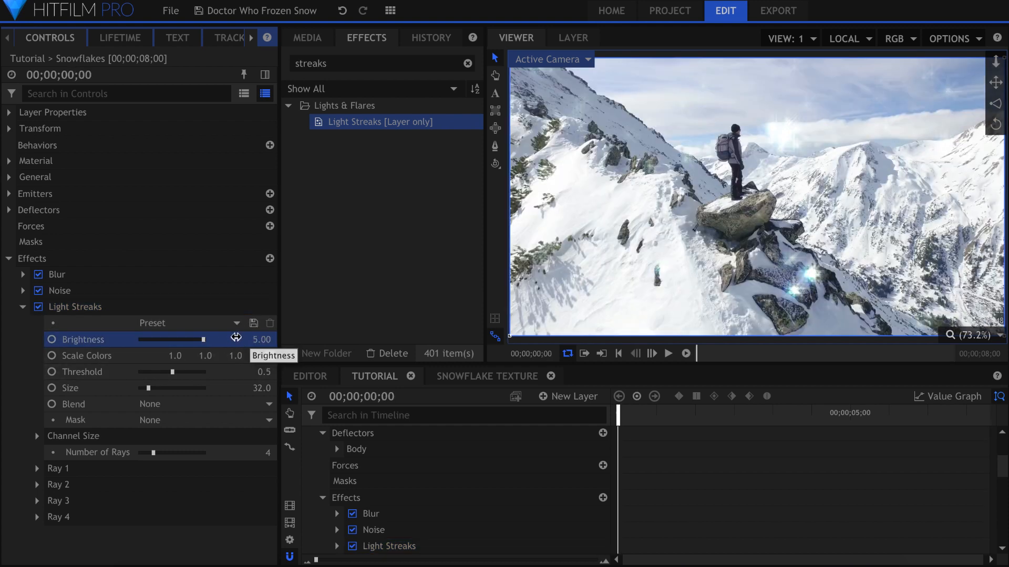
drag(190, 372, 154, 377)
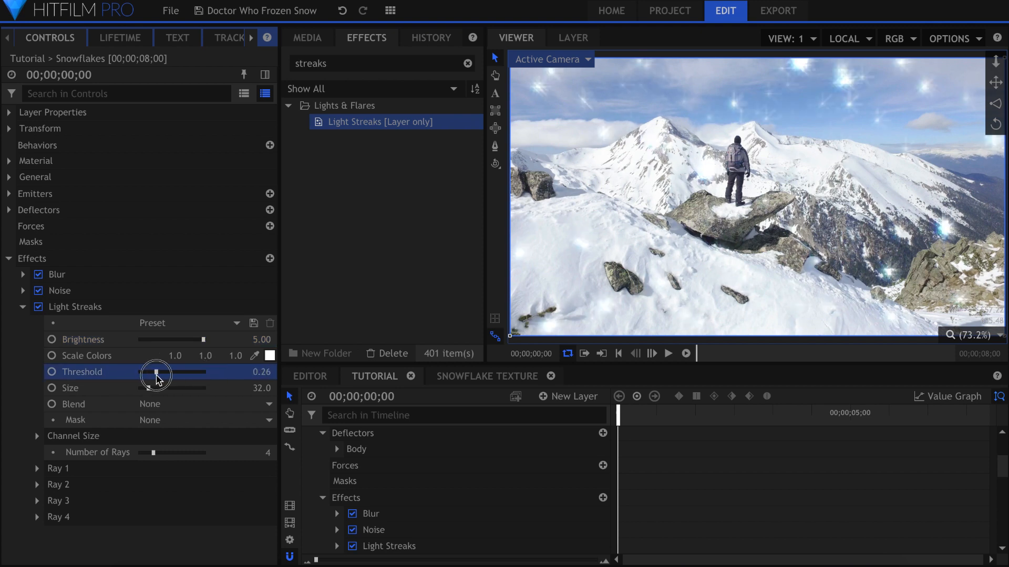
drag(203, 340, 178, 344)
Step: Set the Light Streaks blend mode to Add and play the timeline to preview the sparkle
click(179, 404)
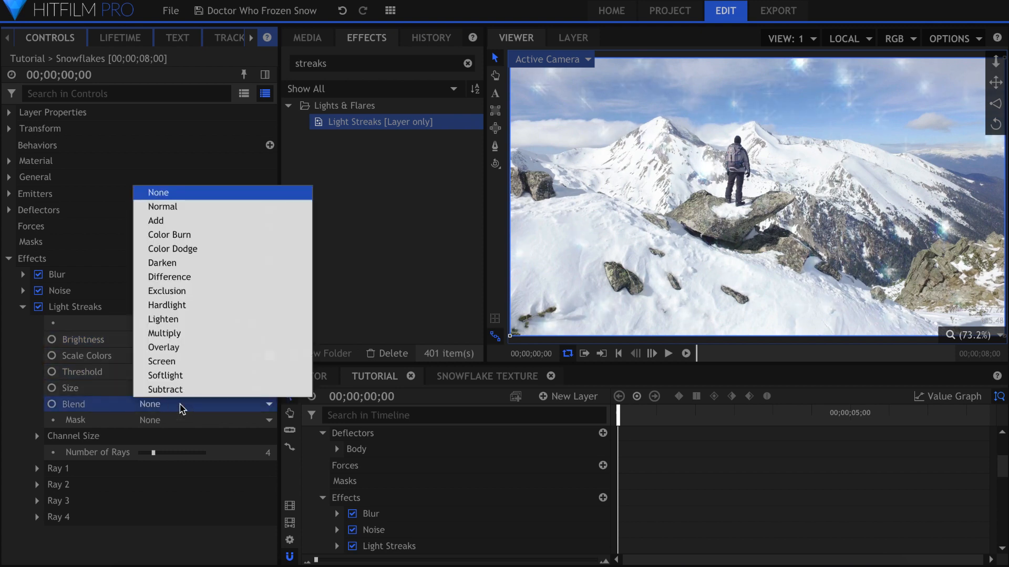
click(194, 223)
key(space)
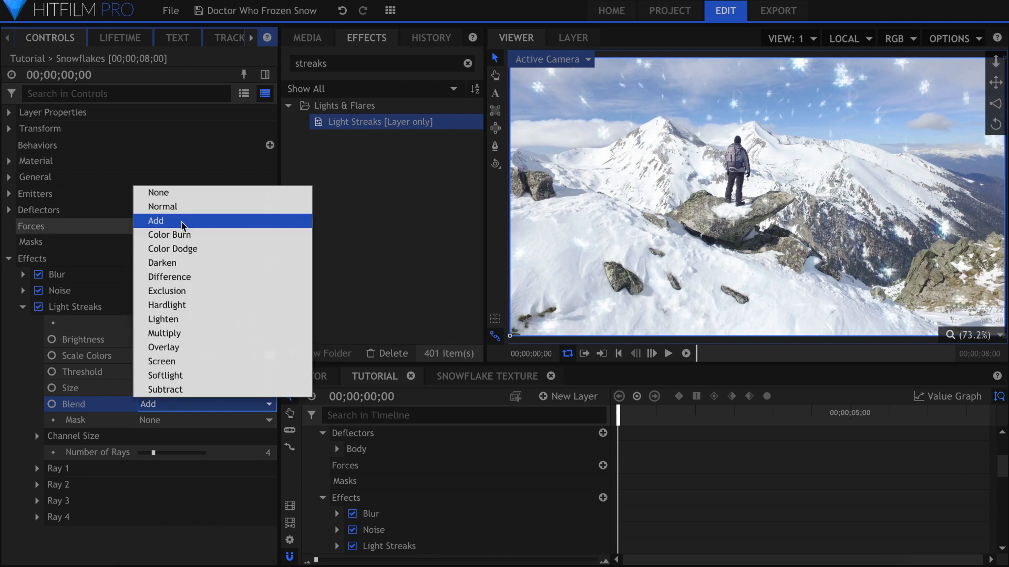
click(103, 402)
key(space)
click(106, 405)
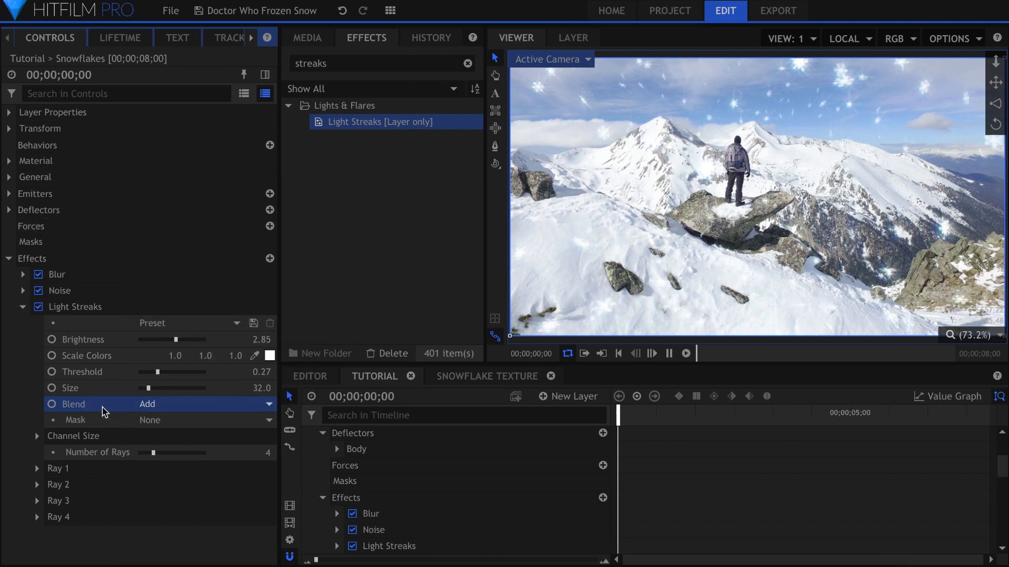
key(space)
key(space)
Step: Collapse the Snowflakes layer in the timeline, turn on its motion blur, and play the result
scroll(309, 473, up, 3)
click(311, 435)
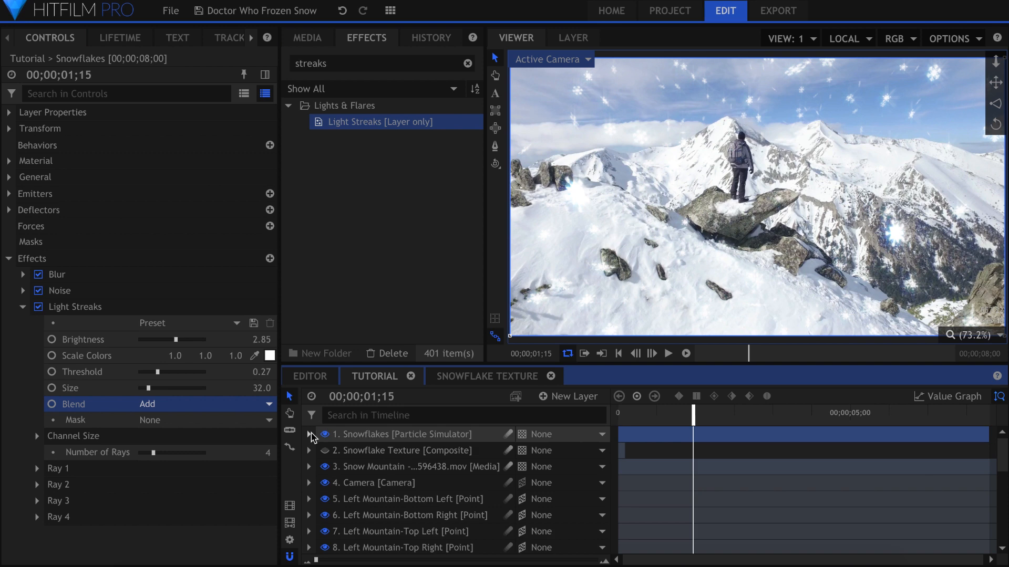
click(509, 435)
key(space)
key(space)
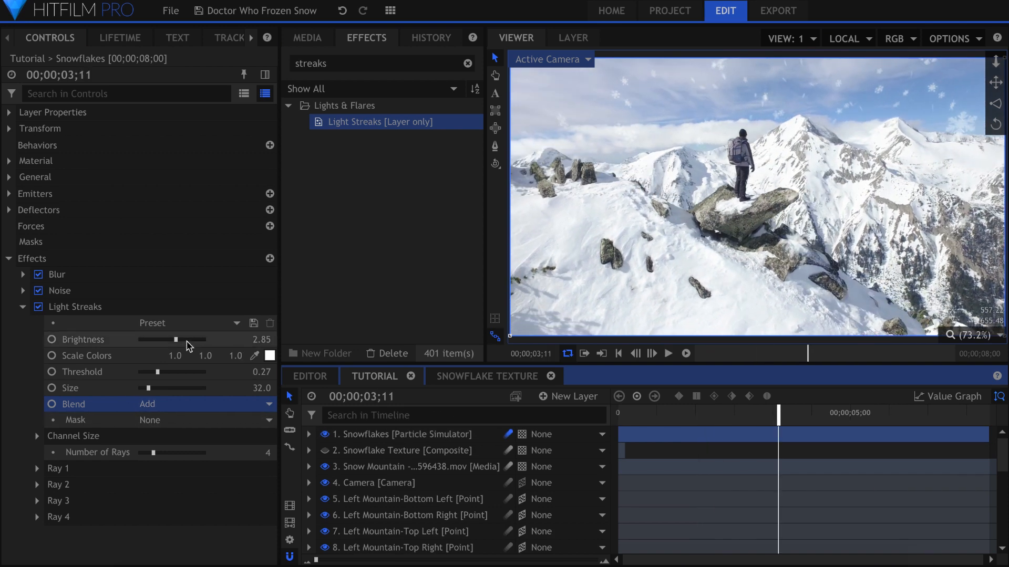
Step: Raise the brightness of the Light Streaks effect on the Snowflakes layer
drag(177, 341, 212, 342)
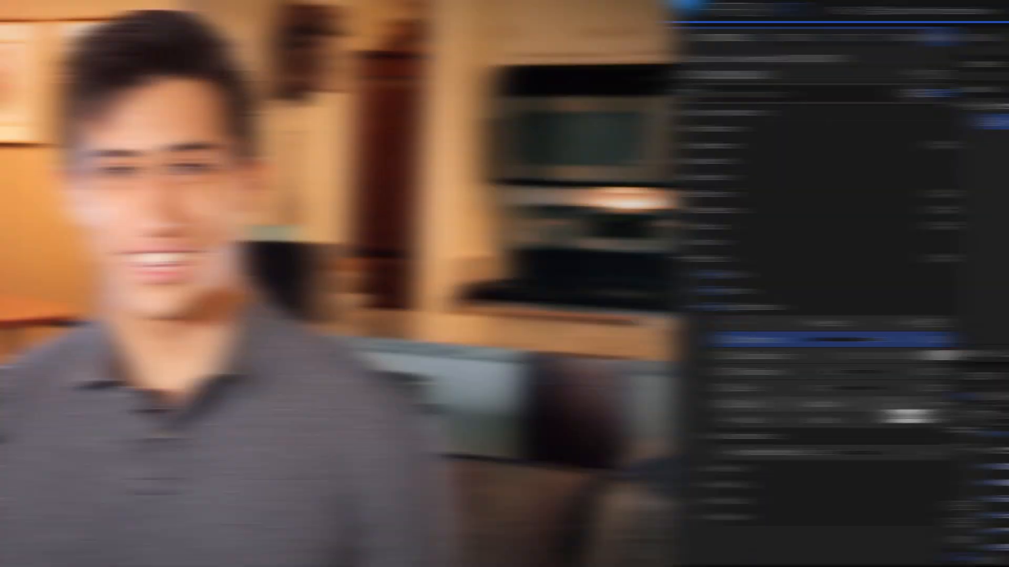